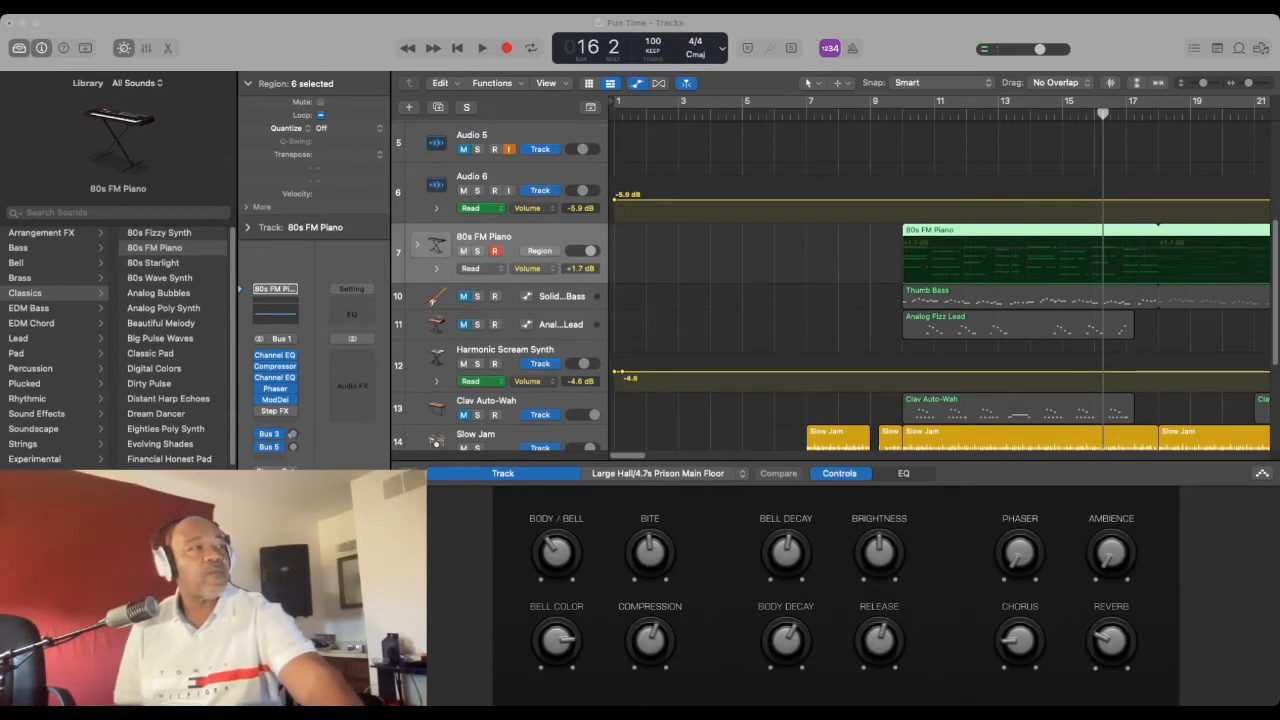
Audition the Slow Jam drum track on its own from bar 6 to bar 18, and unsolo it after playback.
scroll(940, 286, down, 3)
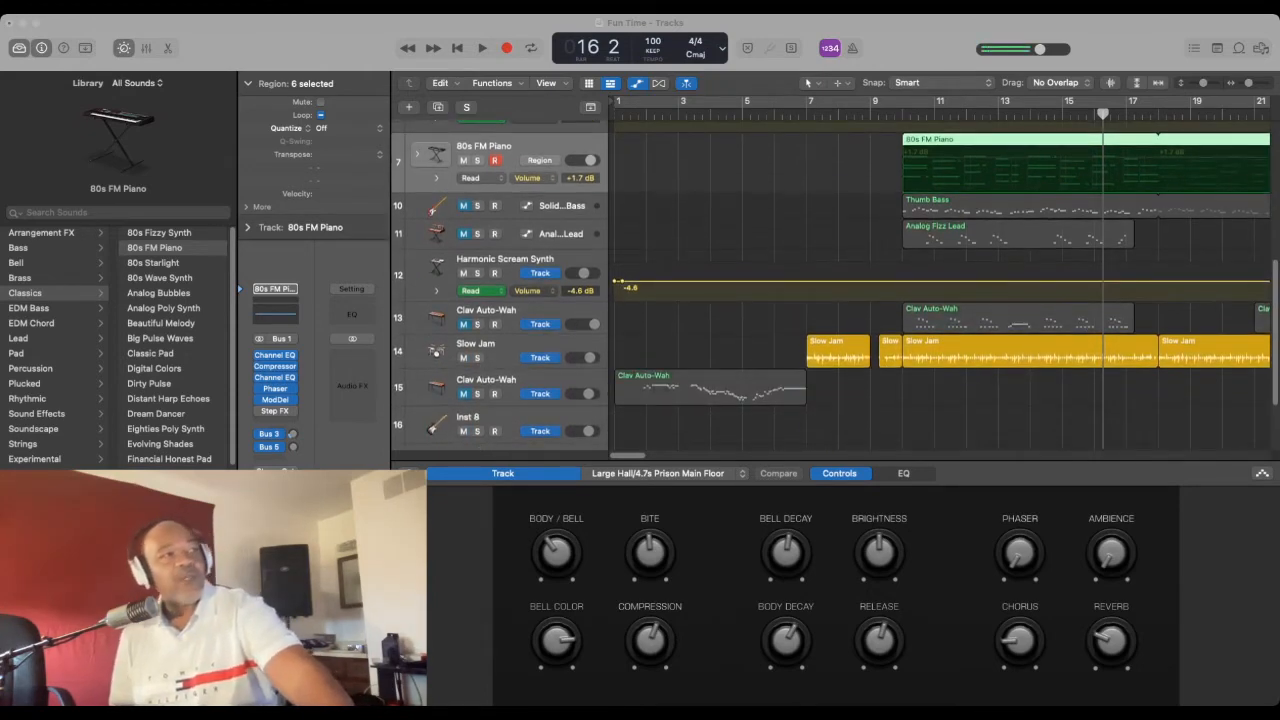
key(Tab)
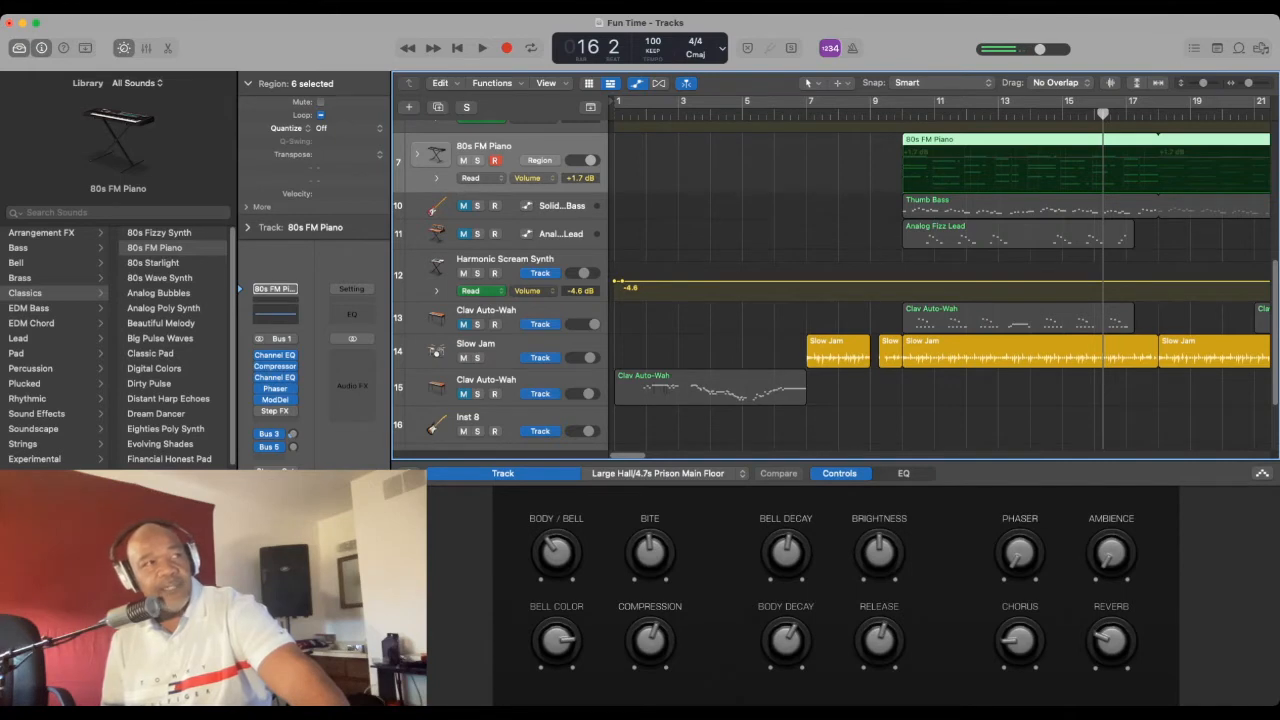
click(477, 357)
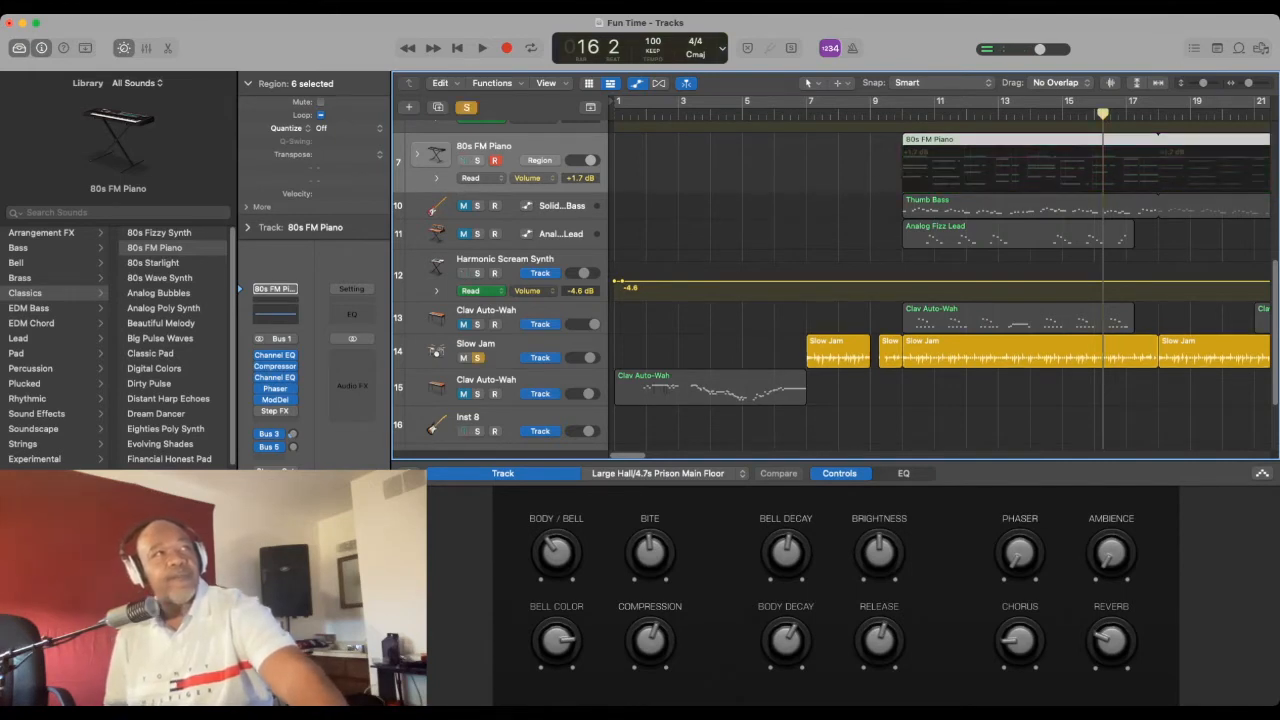
click(797, 101)
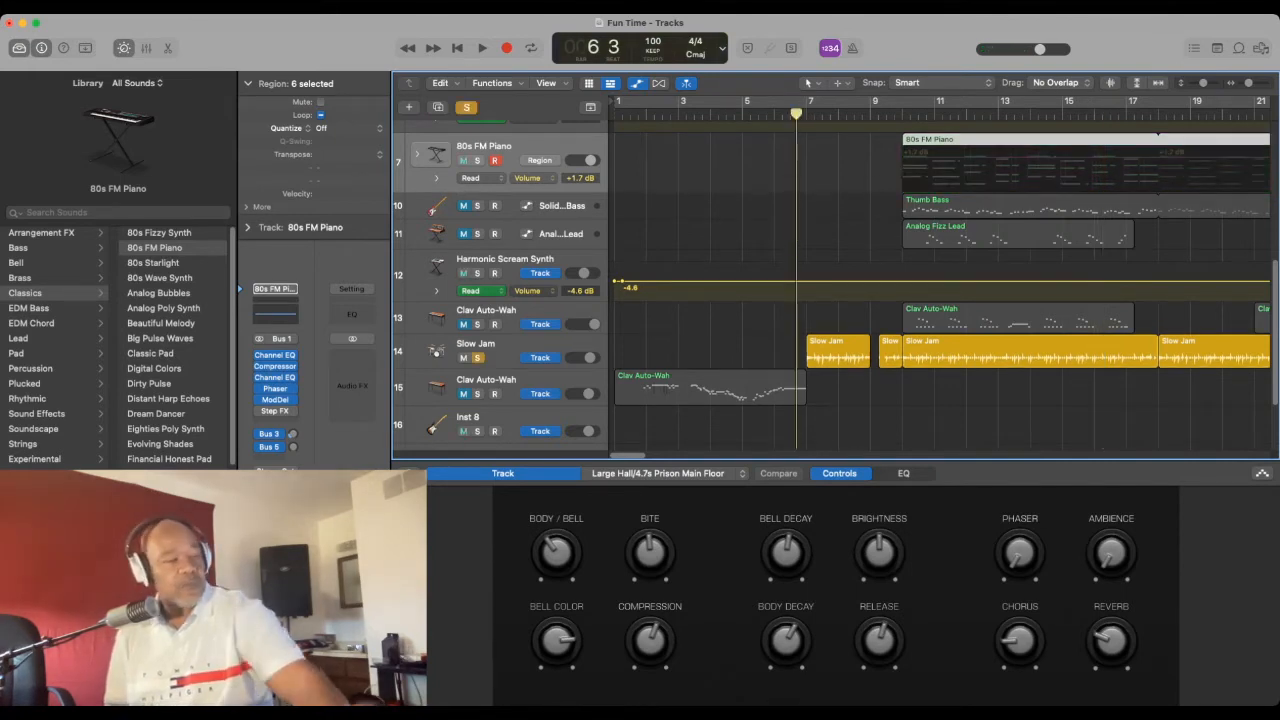
key(space)
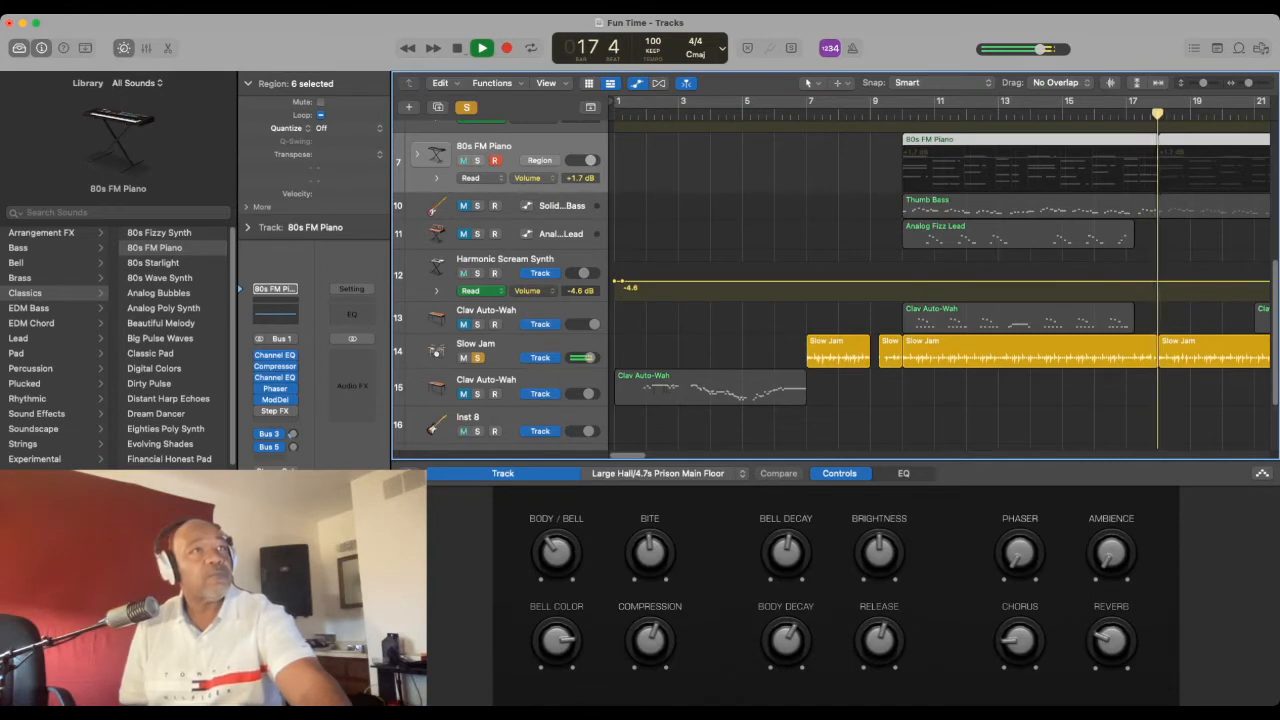
key(space)
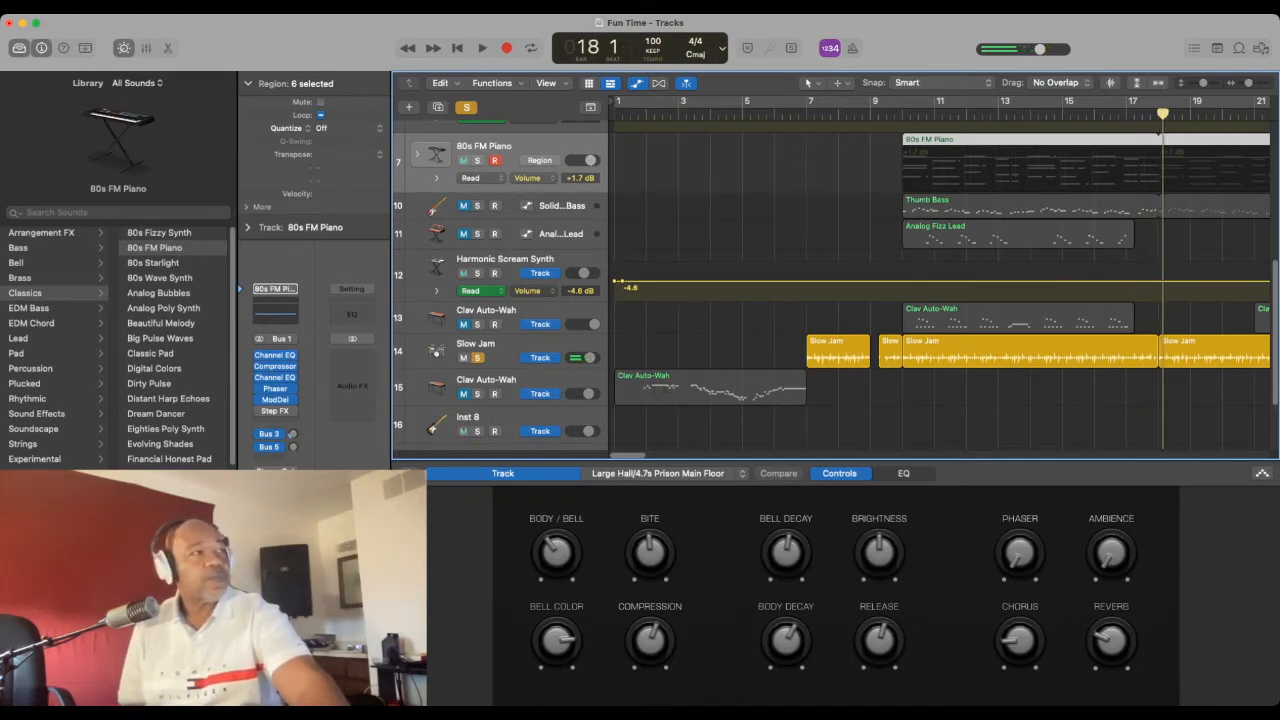
key(s)
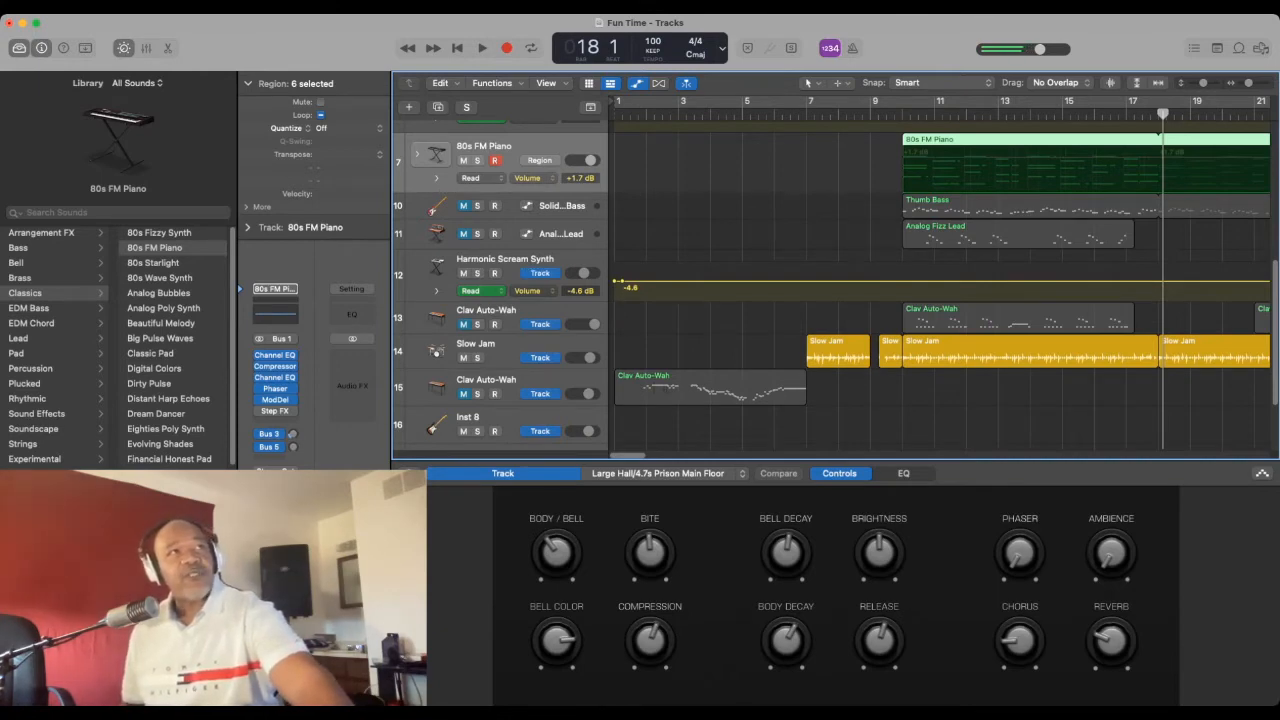
Place the playhead at bar 9 and unmute the Solid Bass, Analog Lead and both Clav Auto-Wah tracks.
click(886, 114)
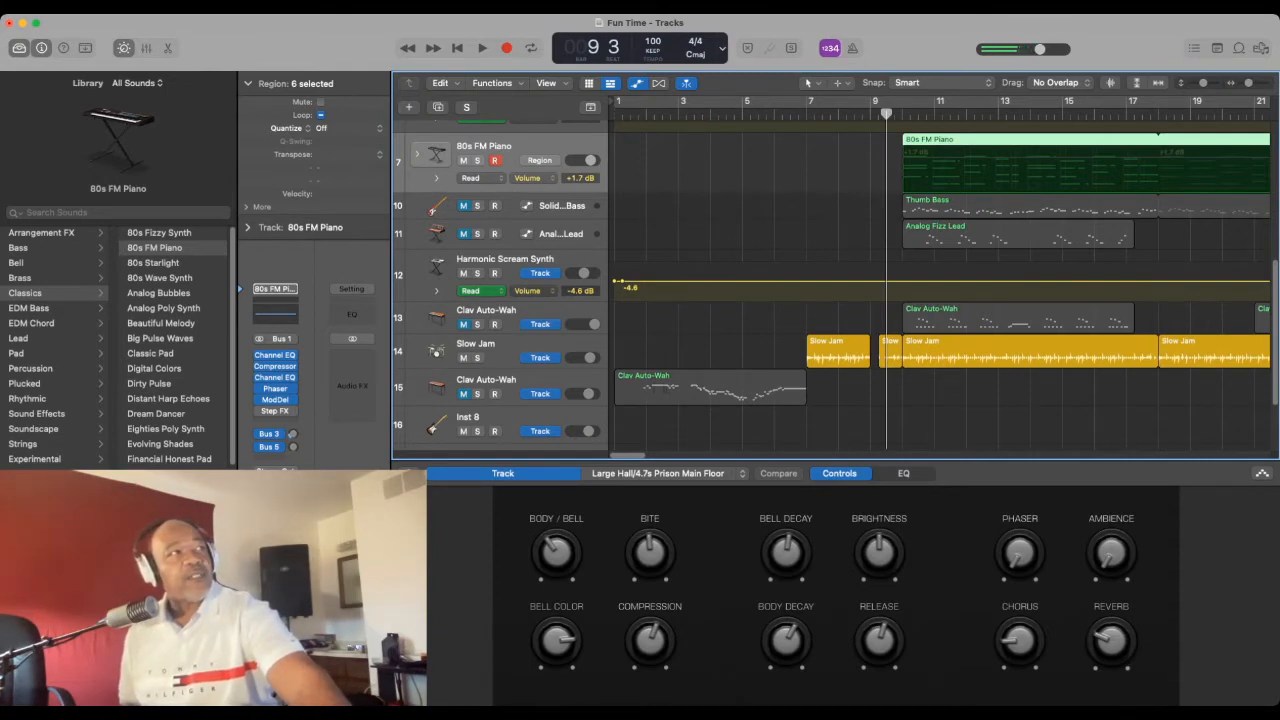
click(463, 206)
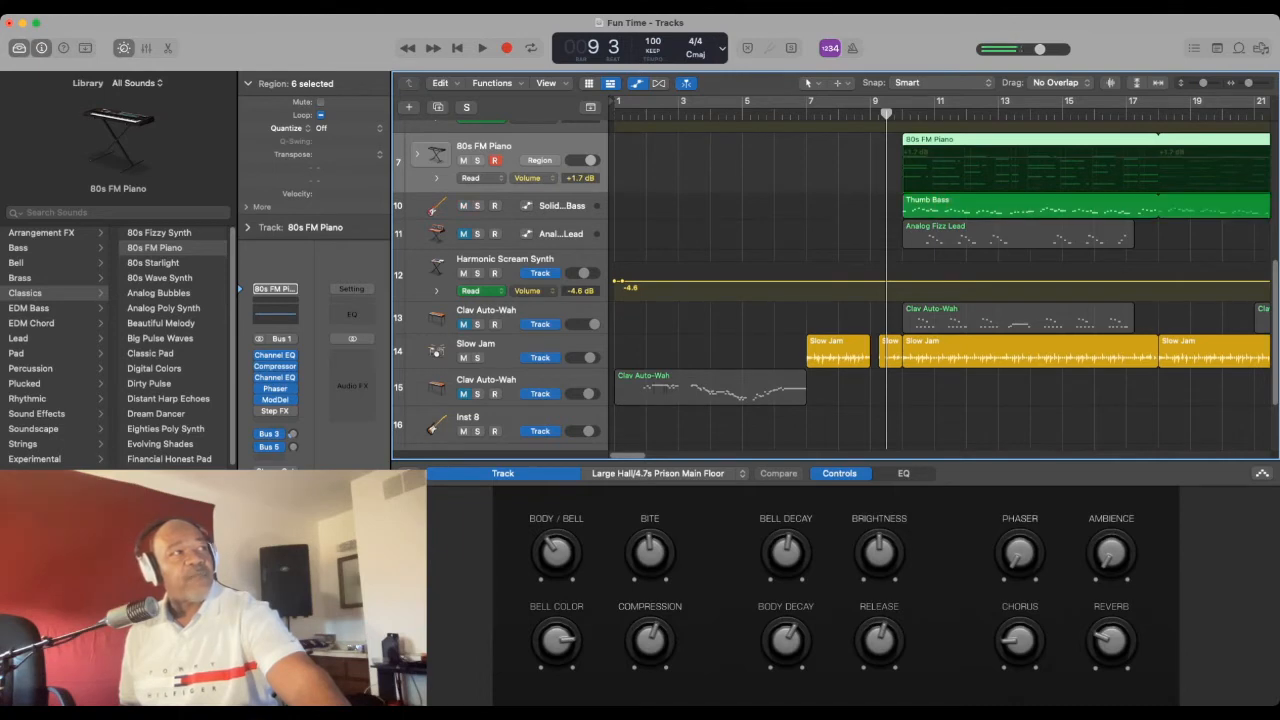
click(463, 233)
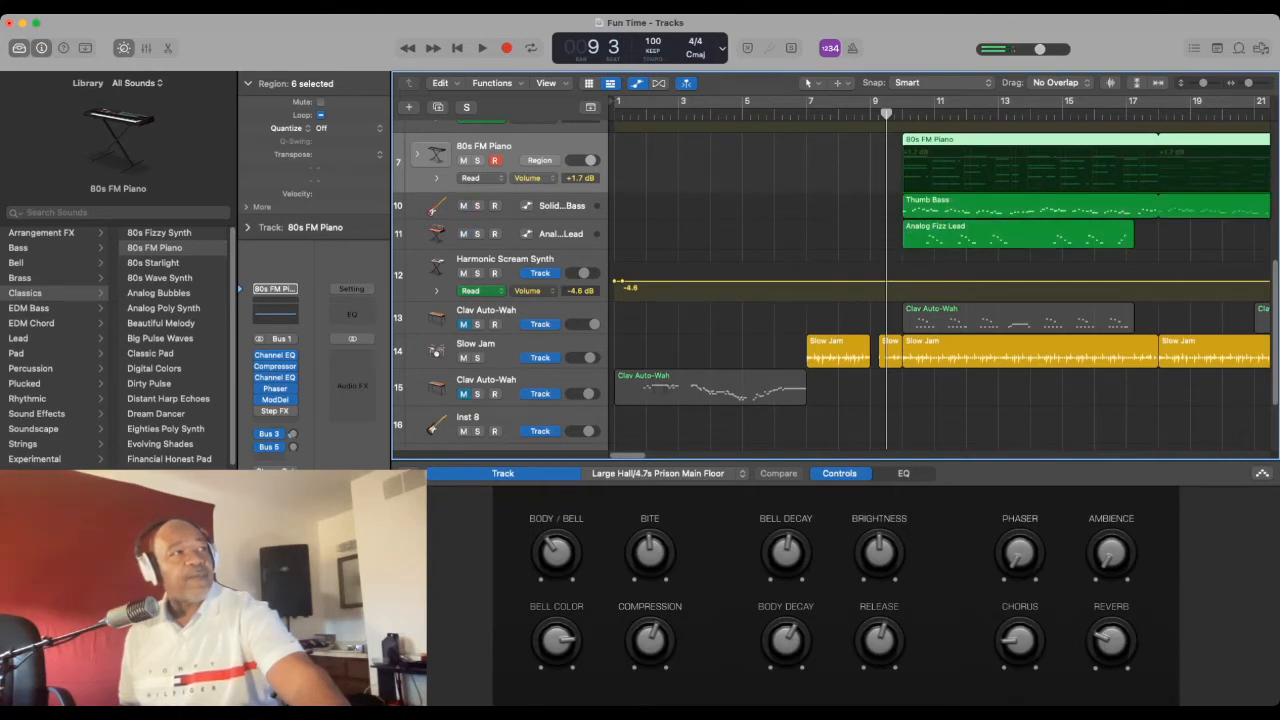
click(463, 324)
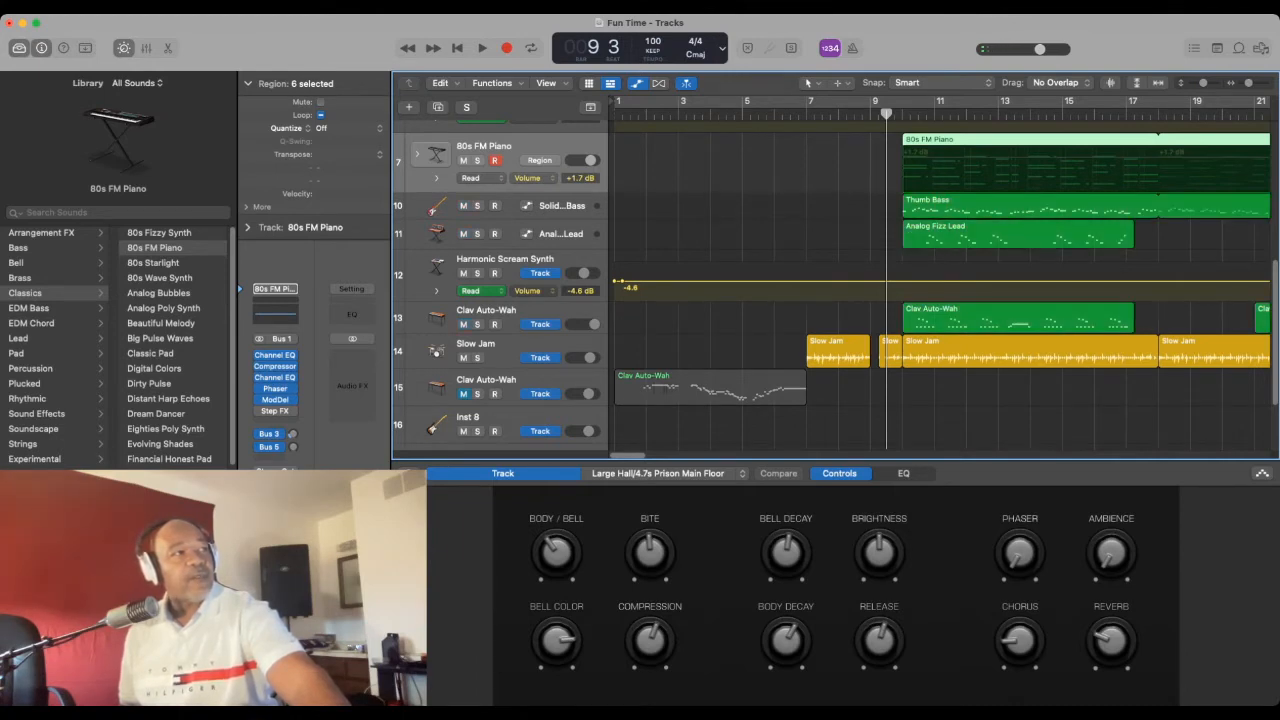
click(463, 393)
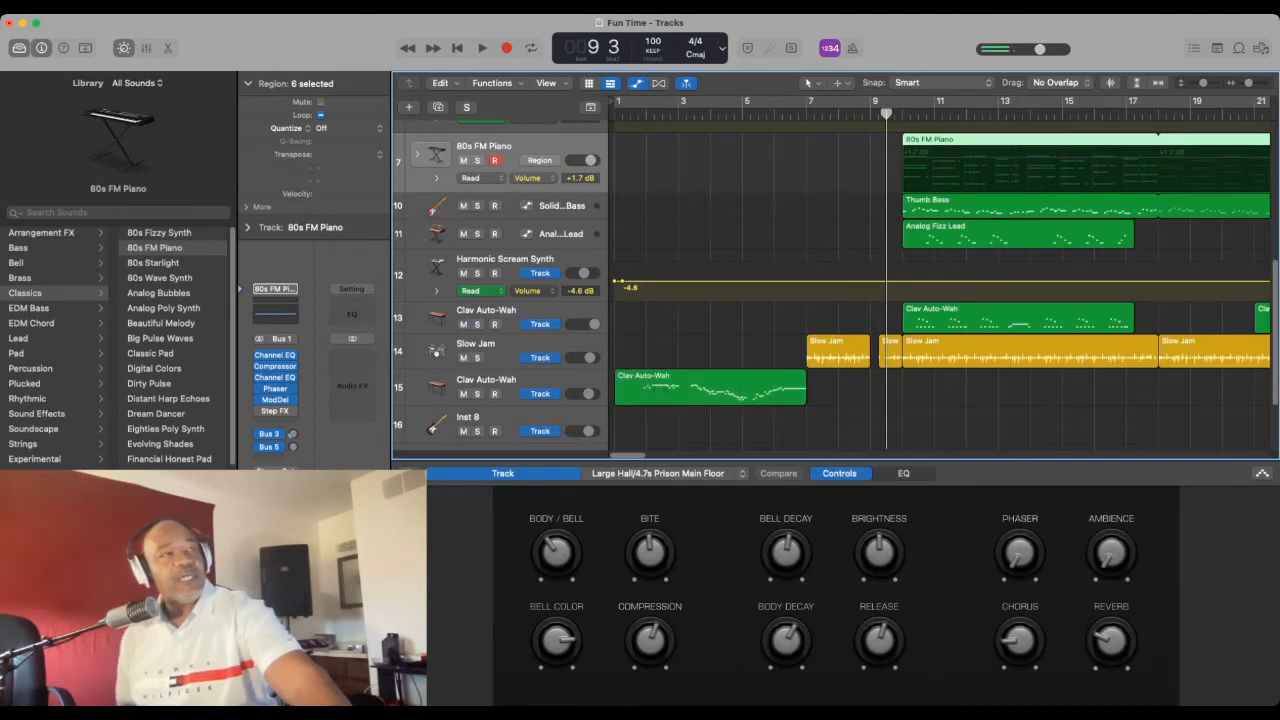
Mute both Clav Auto-Wah tracks.
scroll(830, 285, up, 5)
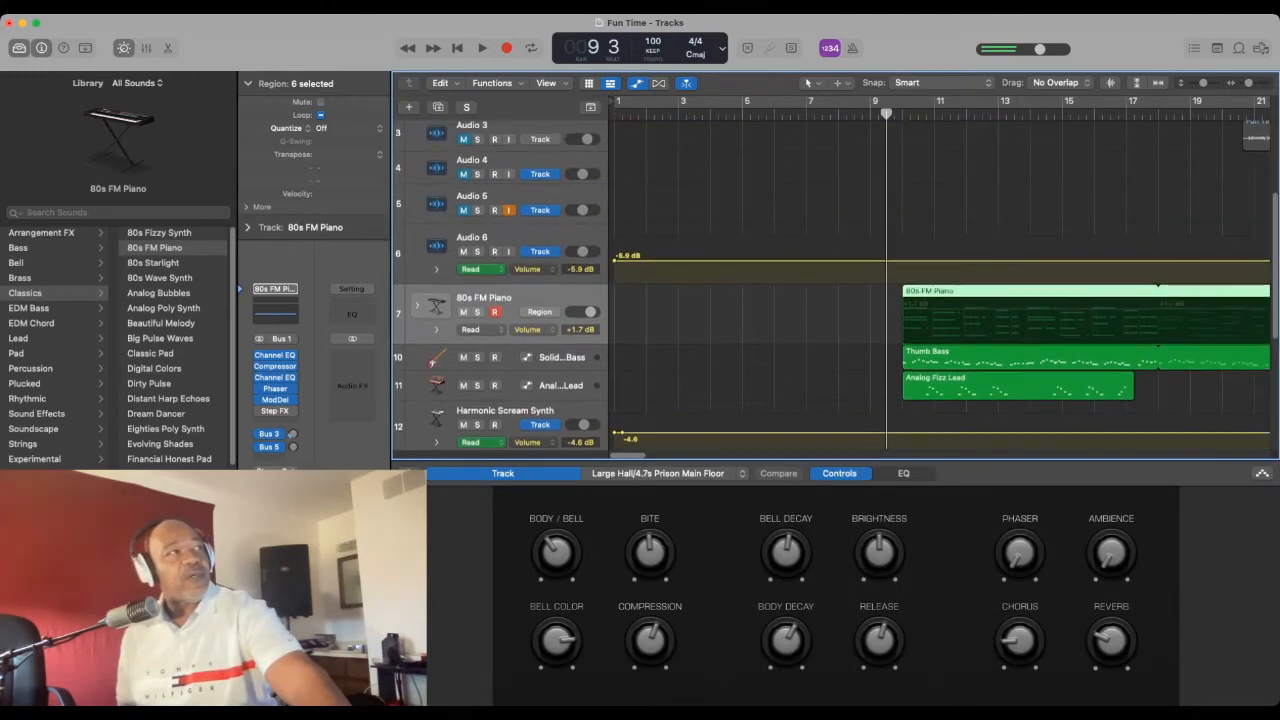
scroll(835, 285, up, 1)
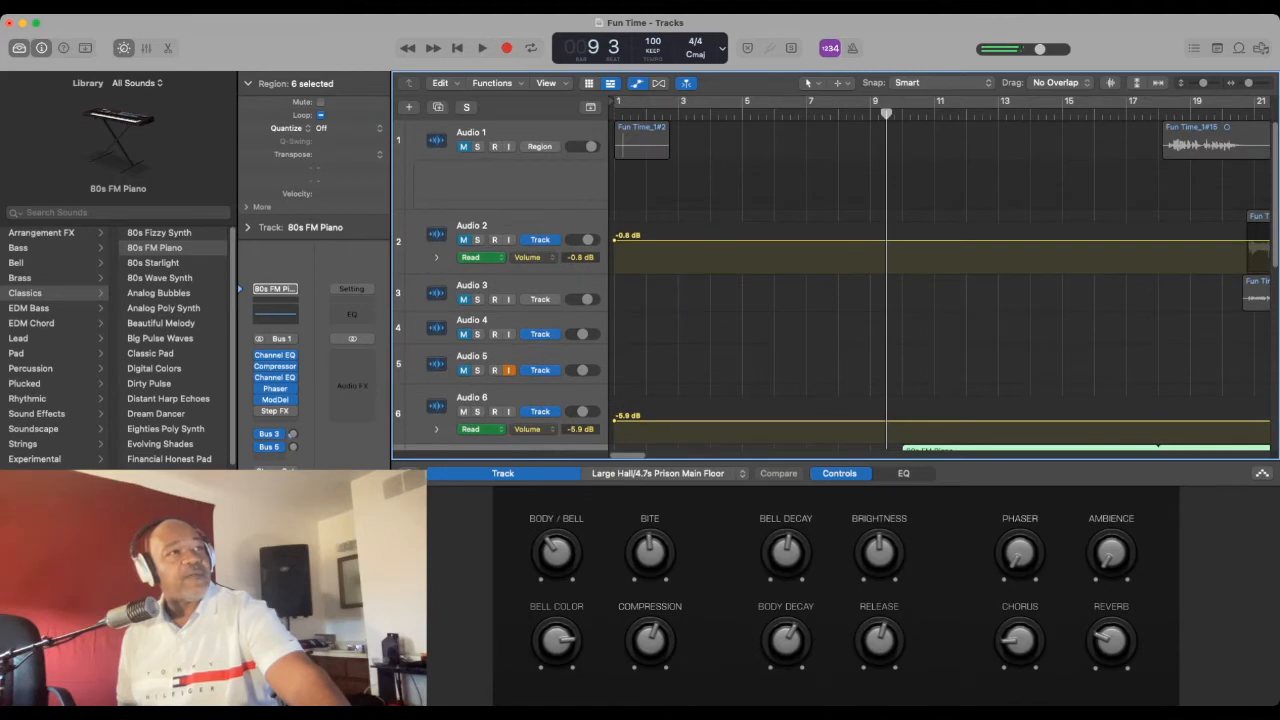
scroll(830, 285, down, 4)
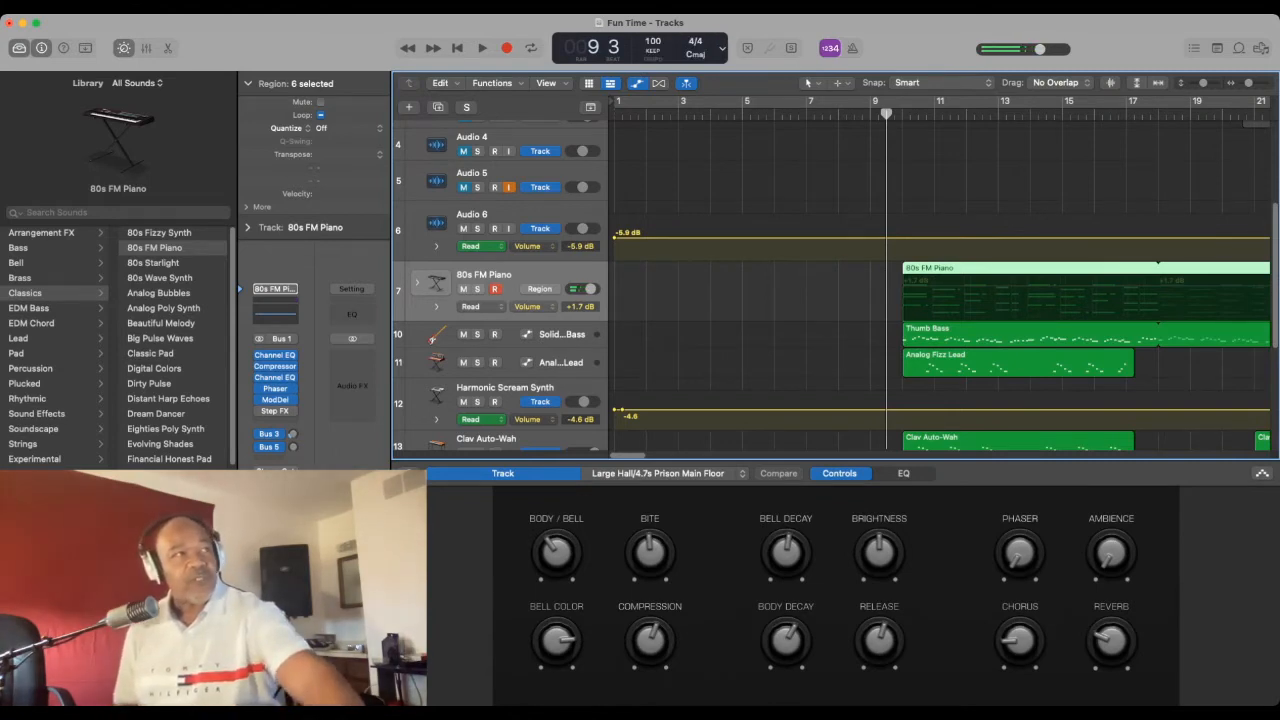
scroll(835, 286, down, 4)
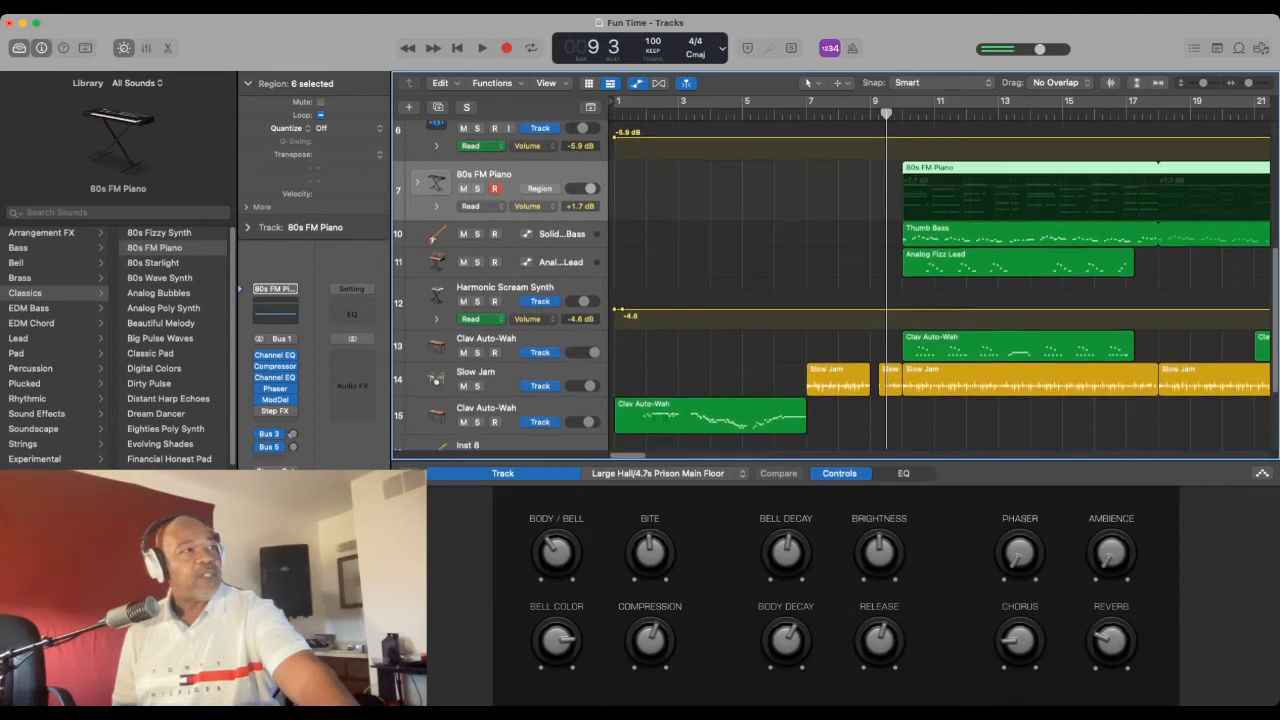
scroll(835, 286, down, 1)
scroll(463, 334, down, 1)
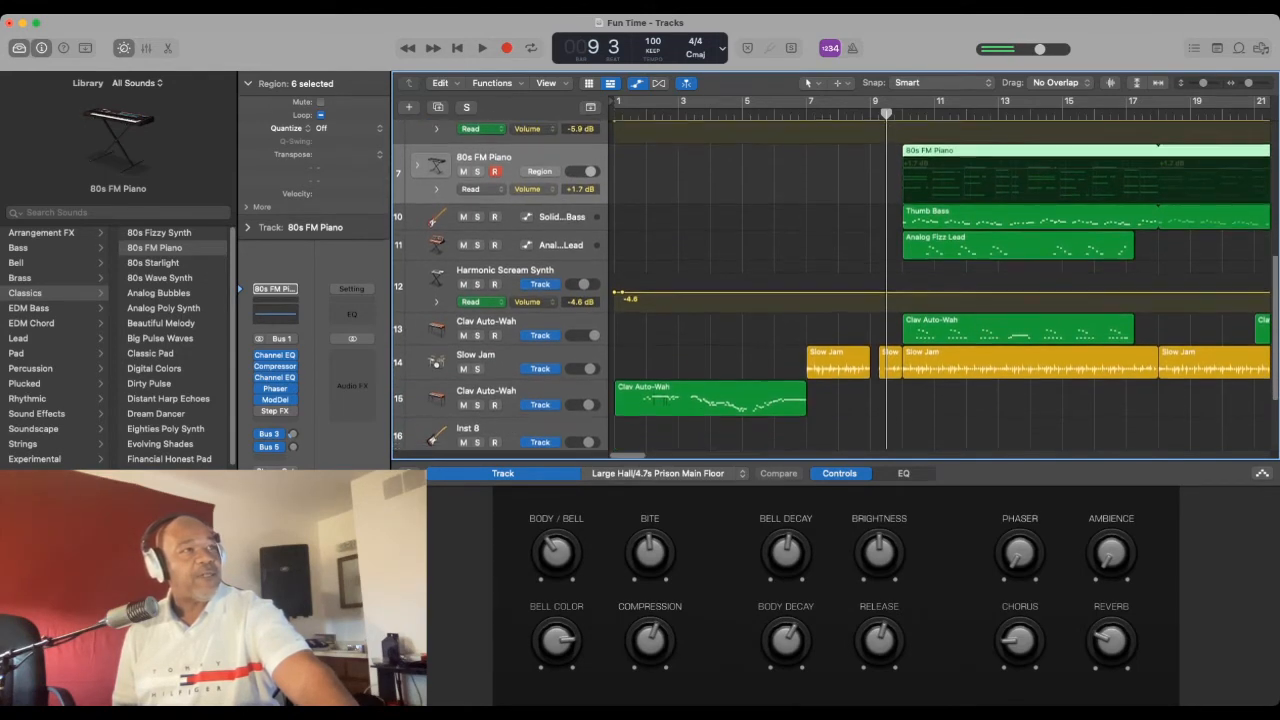
click(463, 334)
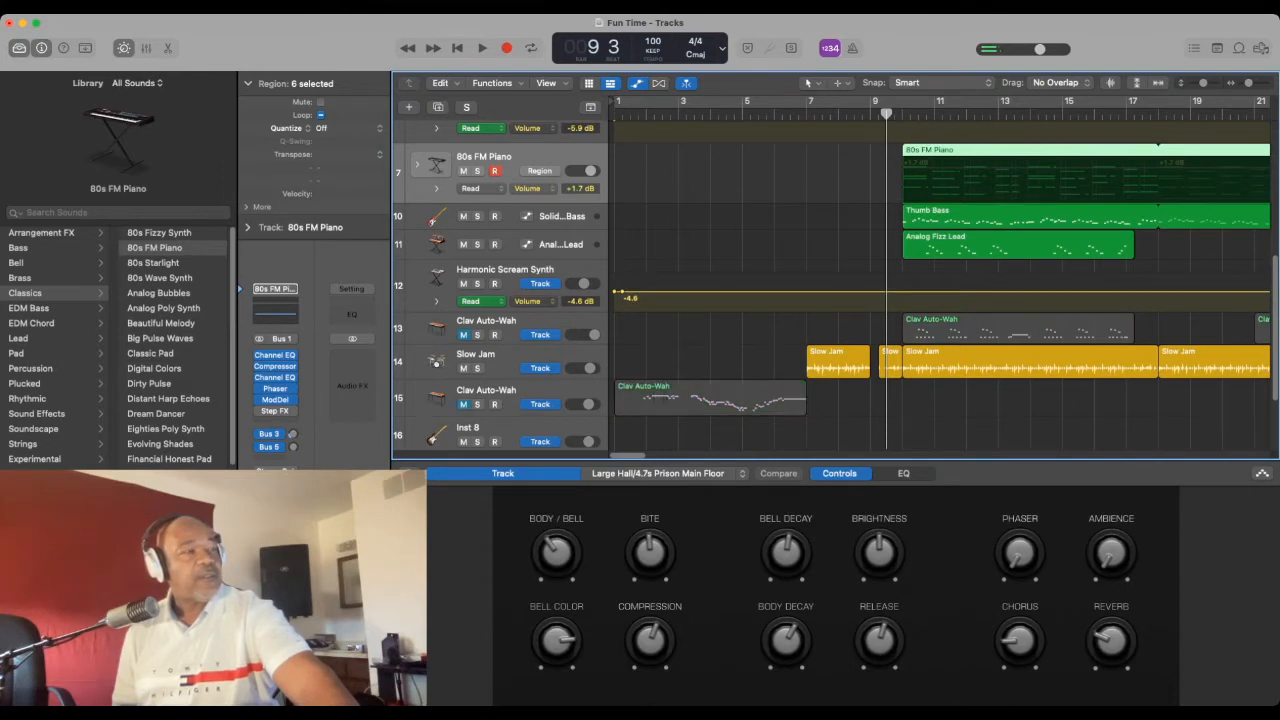
Move the playhead back to bar 6 and play the arrangement through to bar 18.
scroll(835, 284, down, 3)
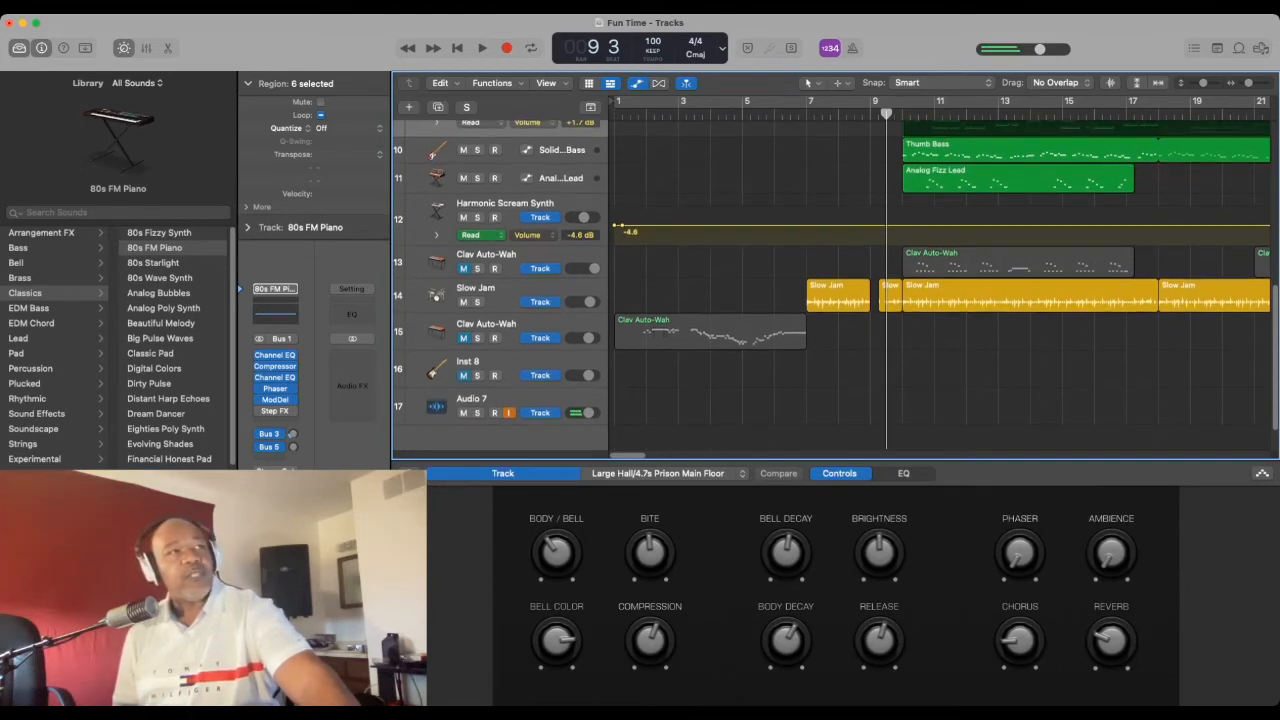
scroll(835, 284, up, 2)
scroll(835, 284, up, 1)
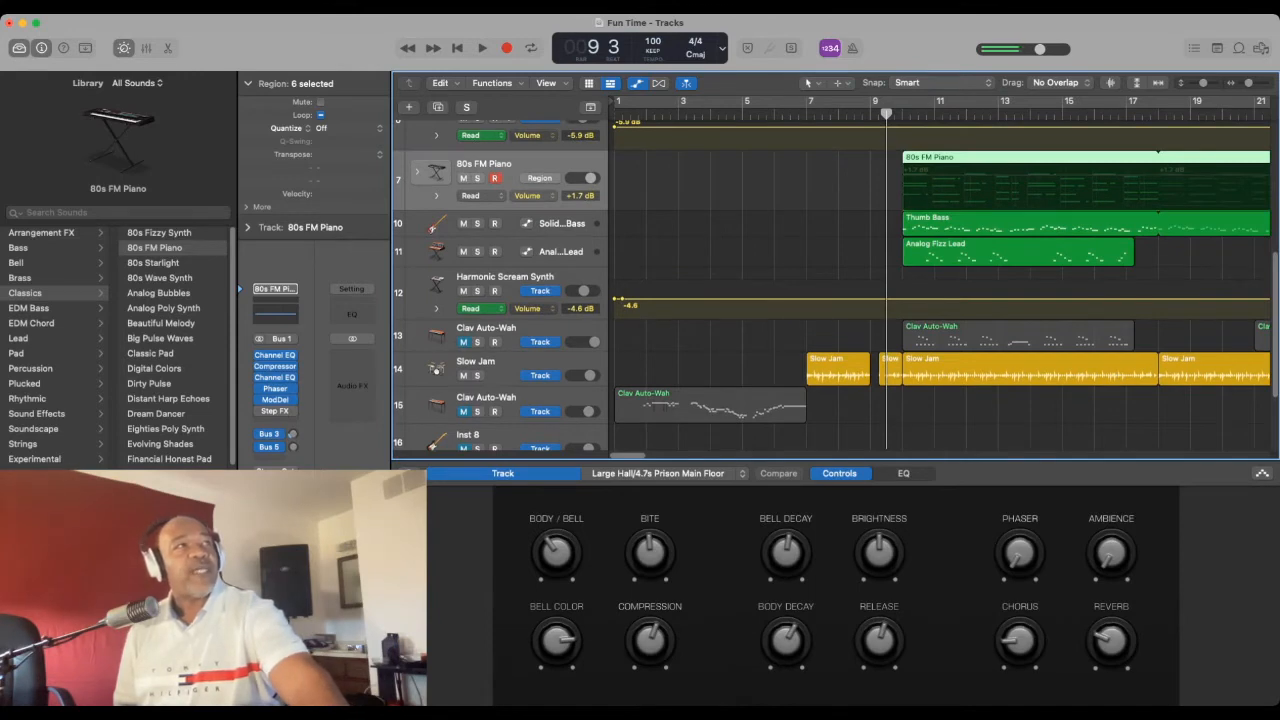
key(comma)
key(comma)
key(comma)
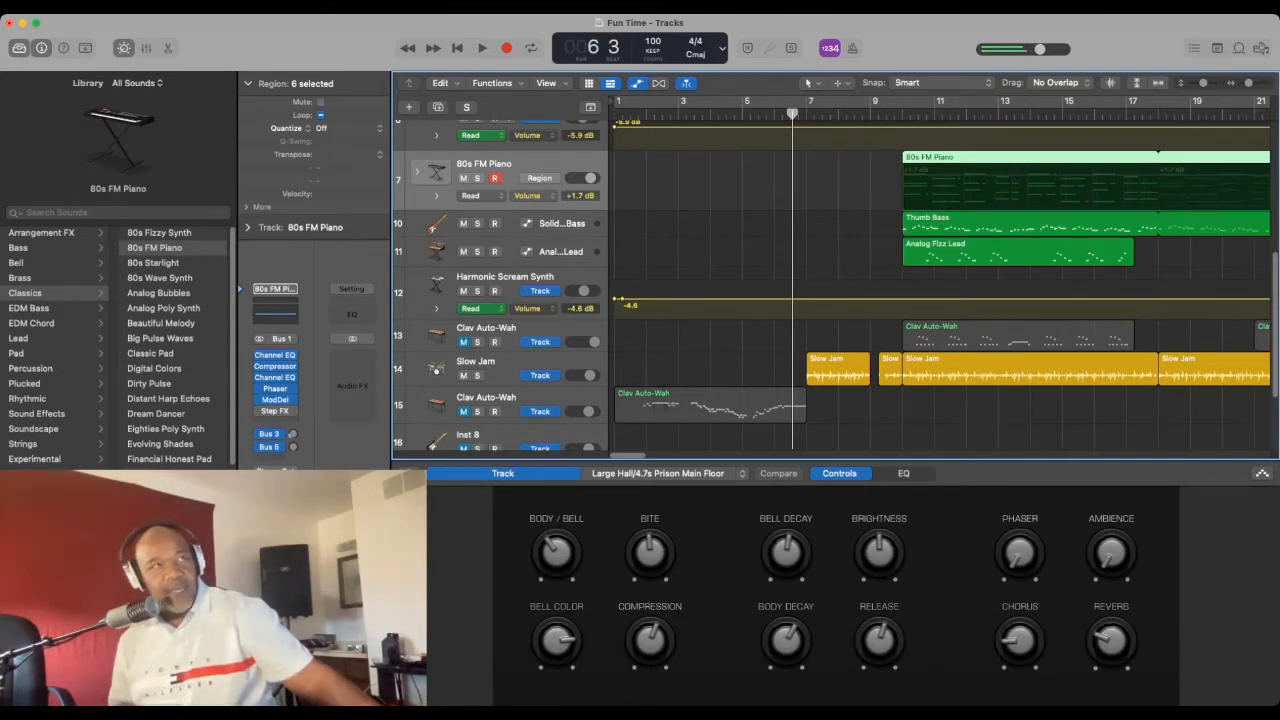
key(space)
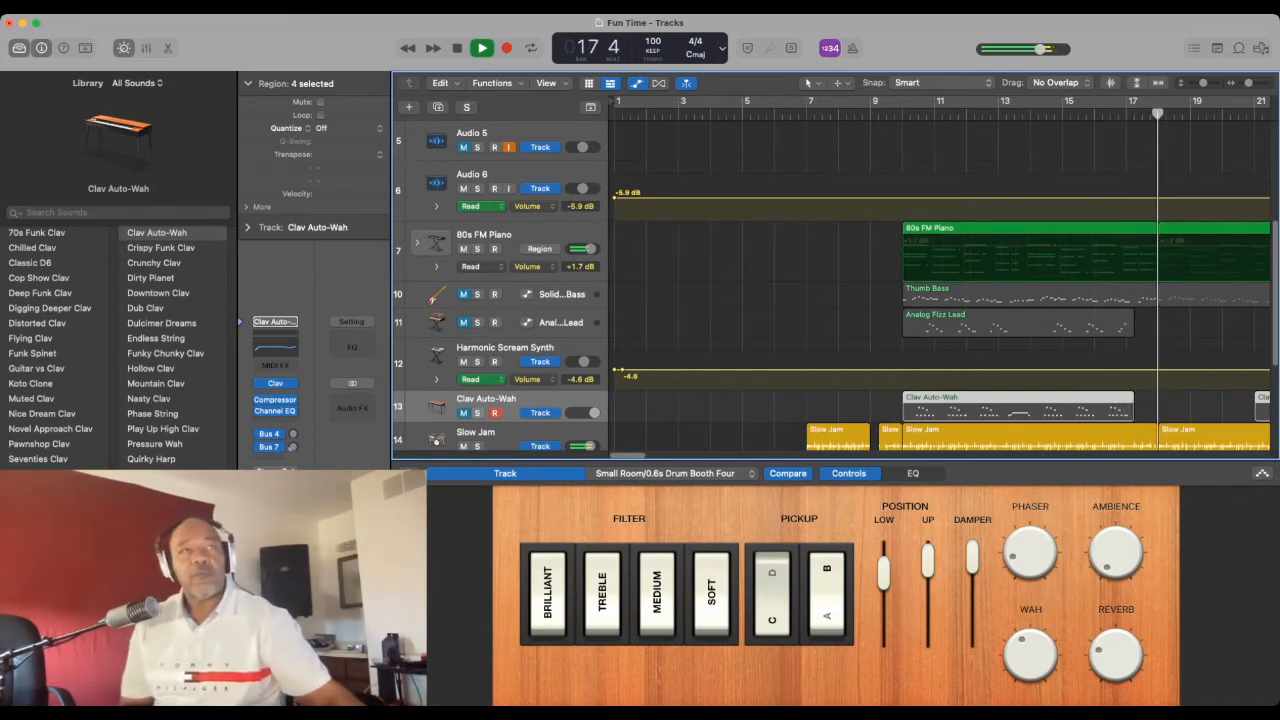
key(space)
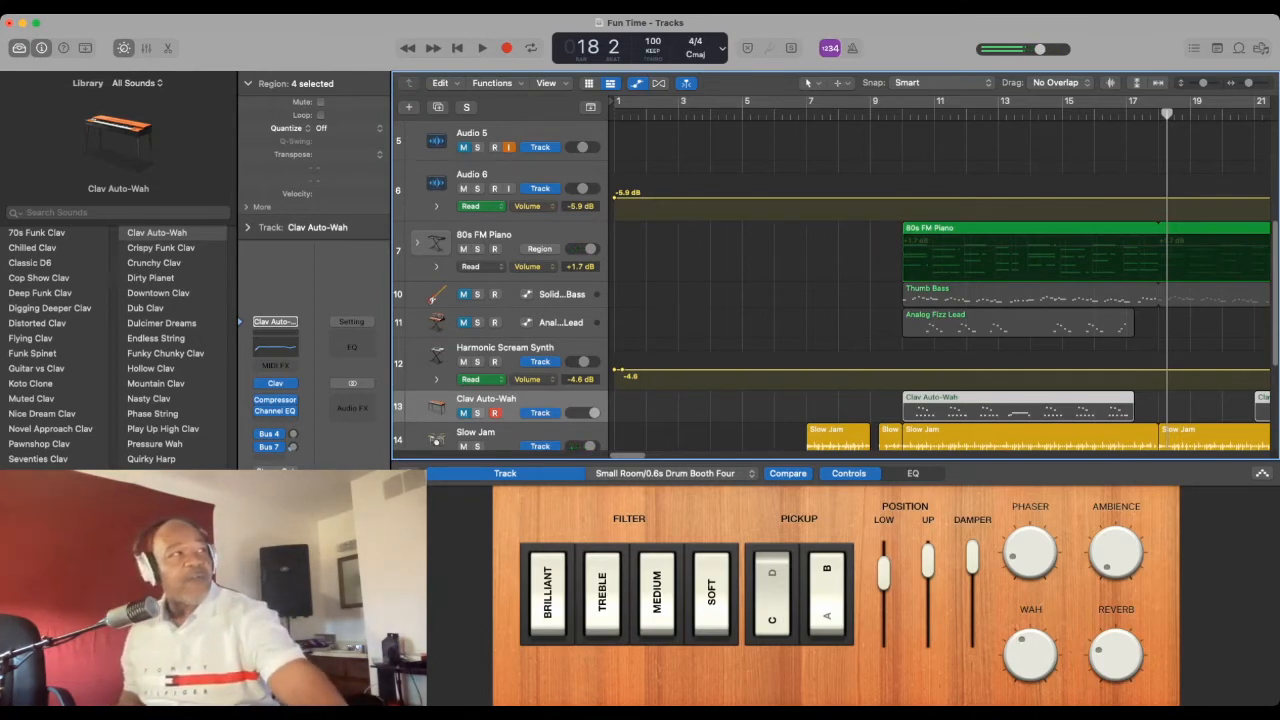
Select the 80s FM Piano track, unmute the bass track below it, and play the arrangement from bar 6 to bar 34.
click(484, 240)
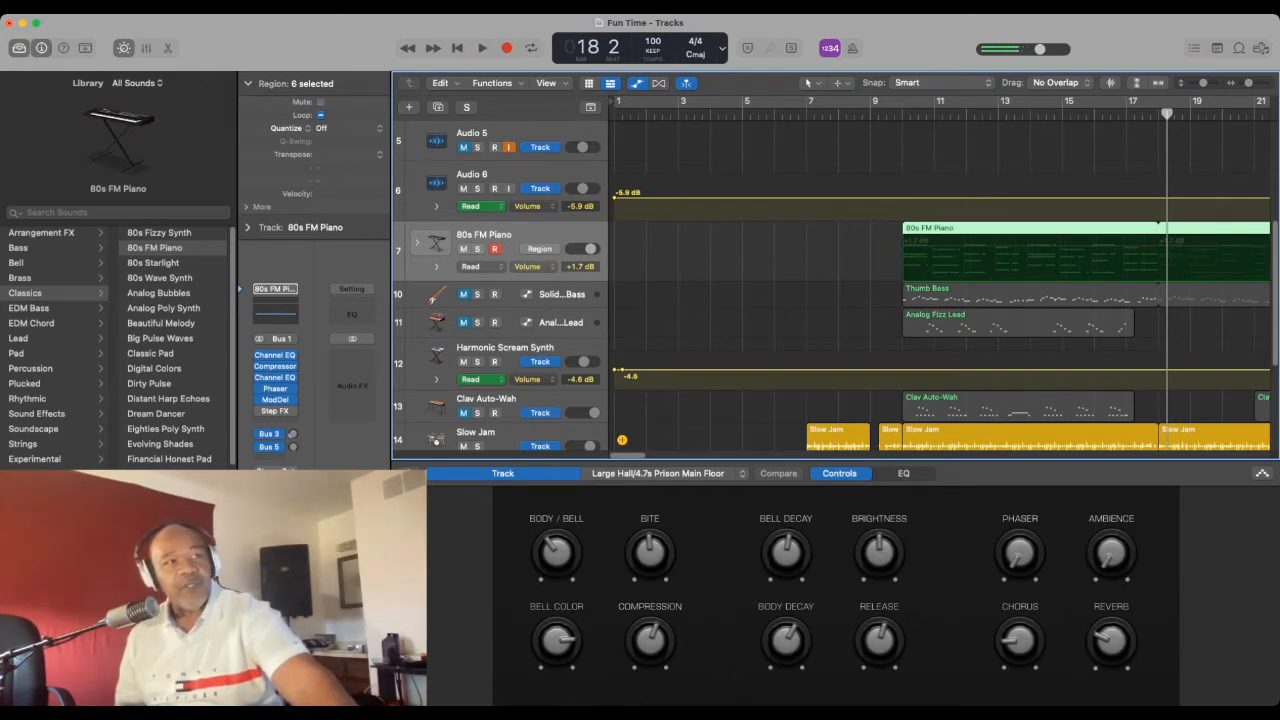
shift+click(1000, 295)
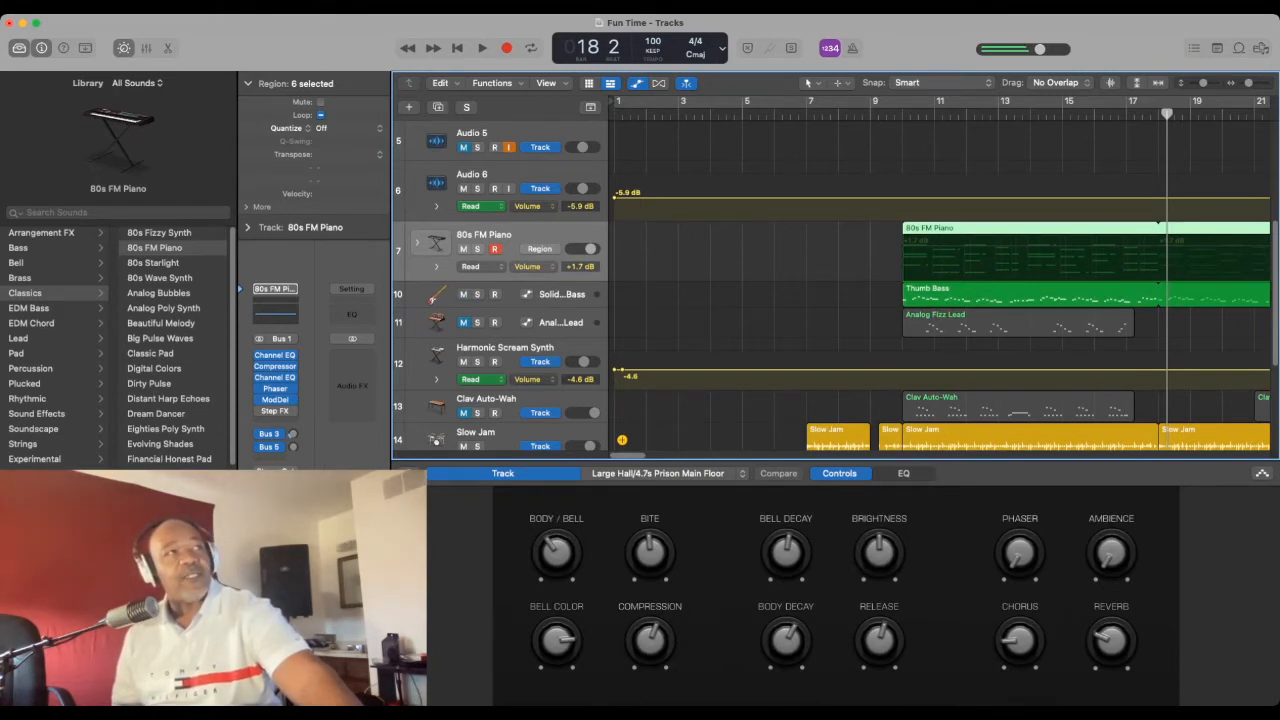
click(784, 110)
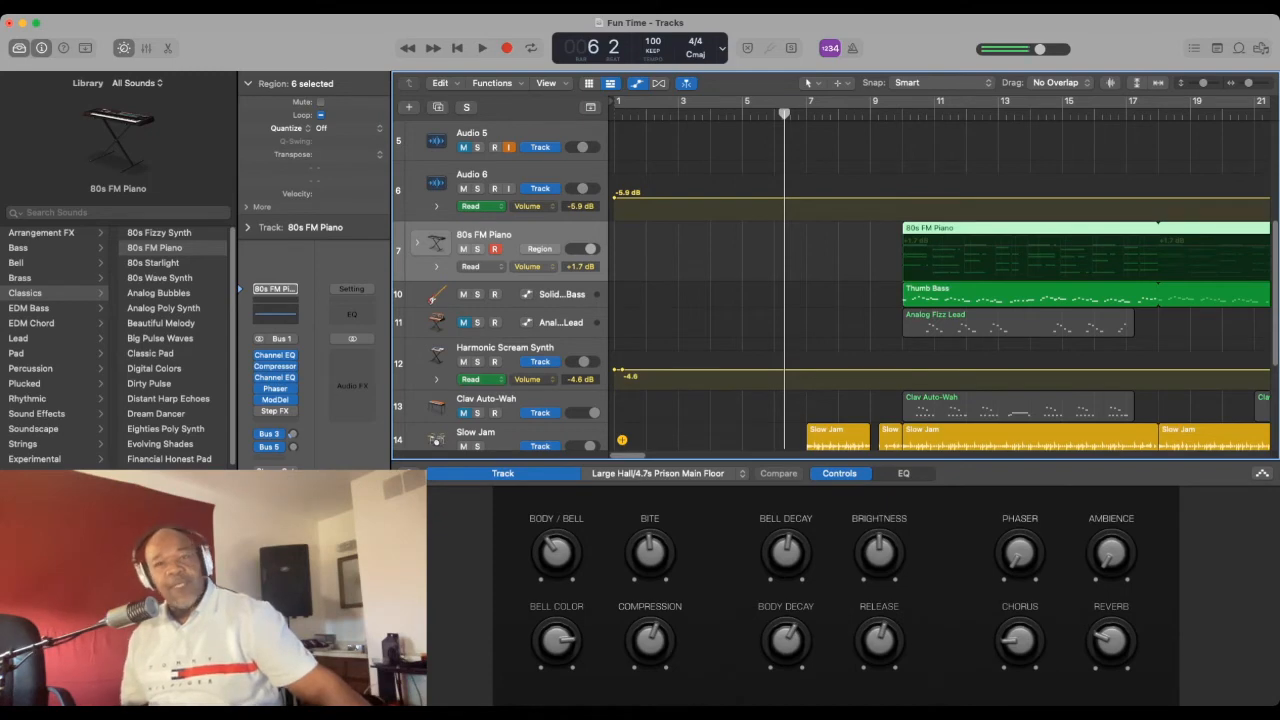
key(space)
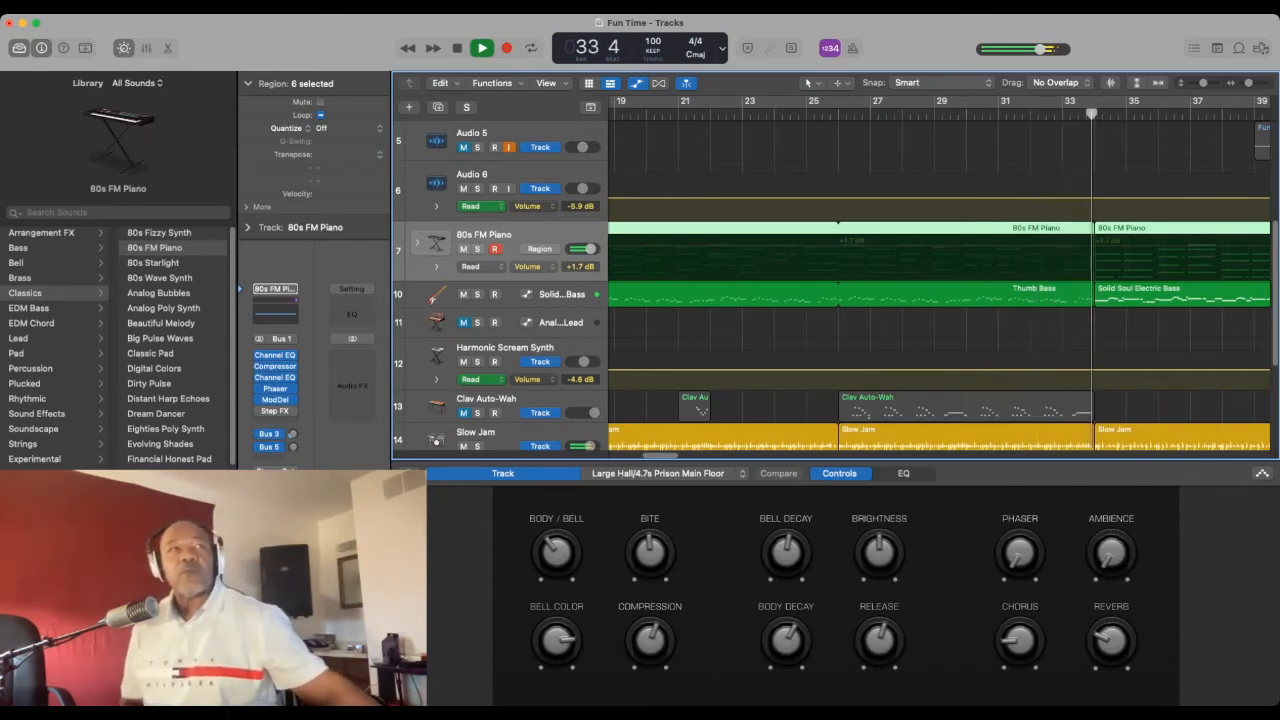
key(space)
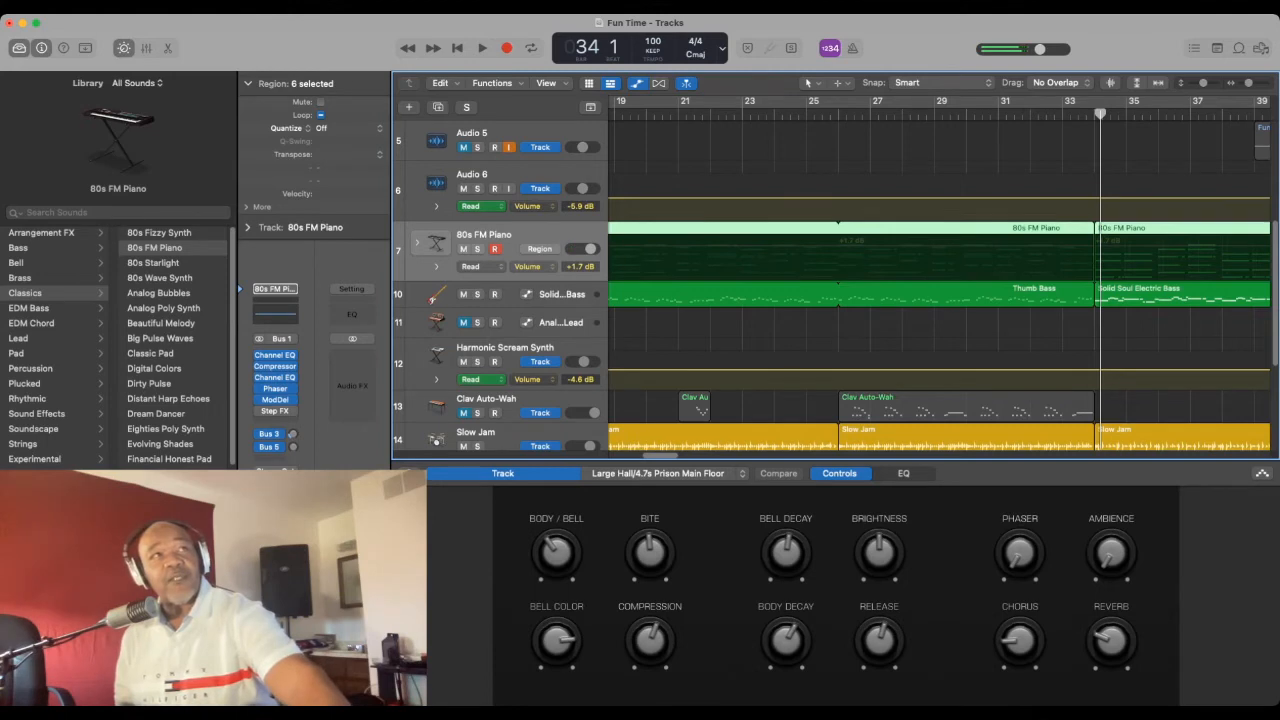
Move the playhead to bar 33 and play the piano, bass and drums through to bar 42.
drag(1100, 114, 1082, 114)
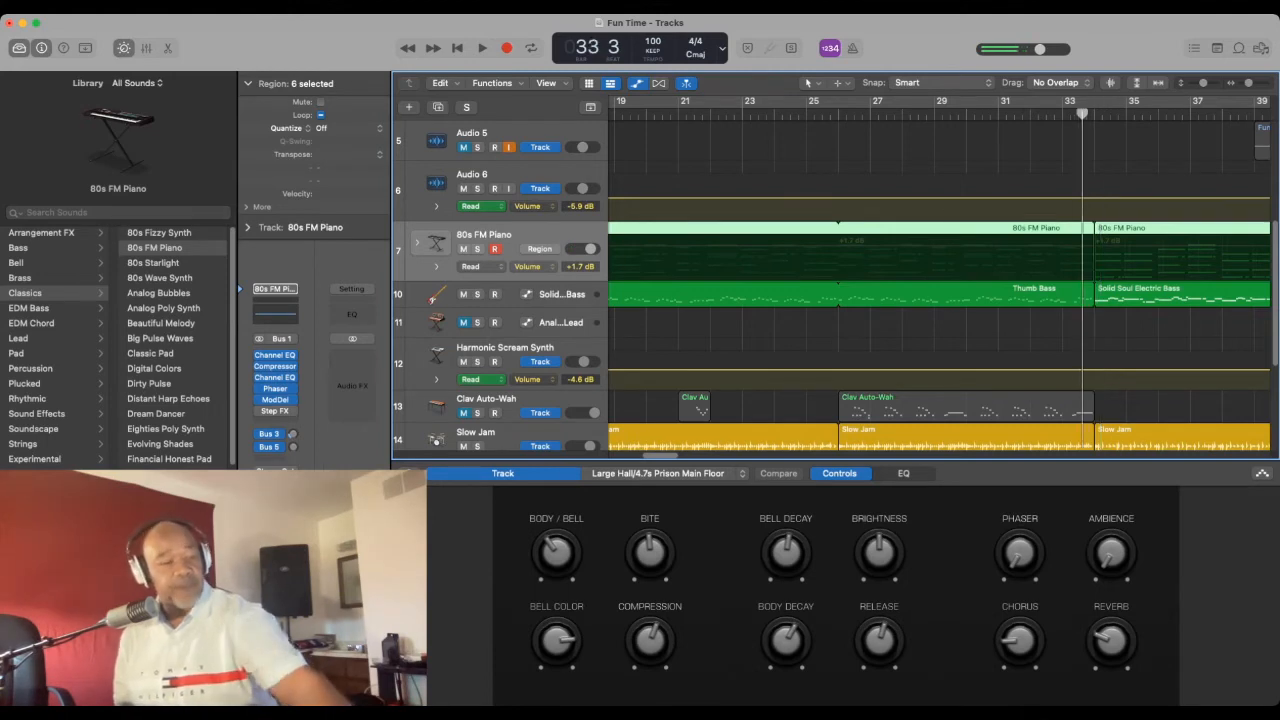
key(space)
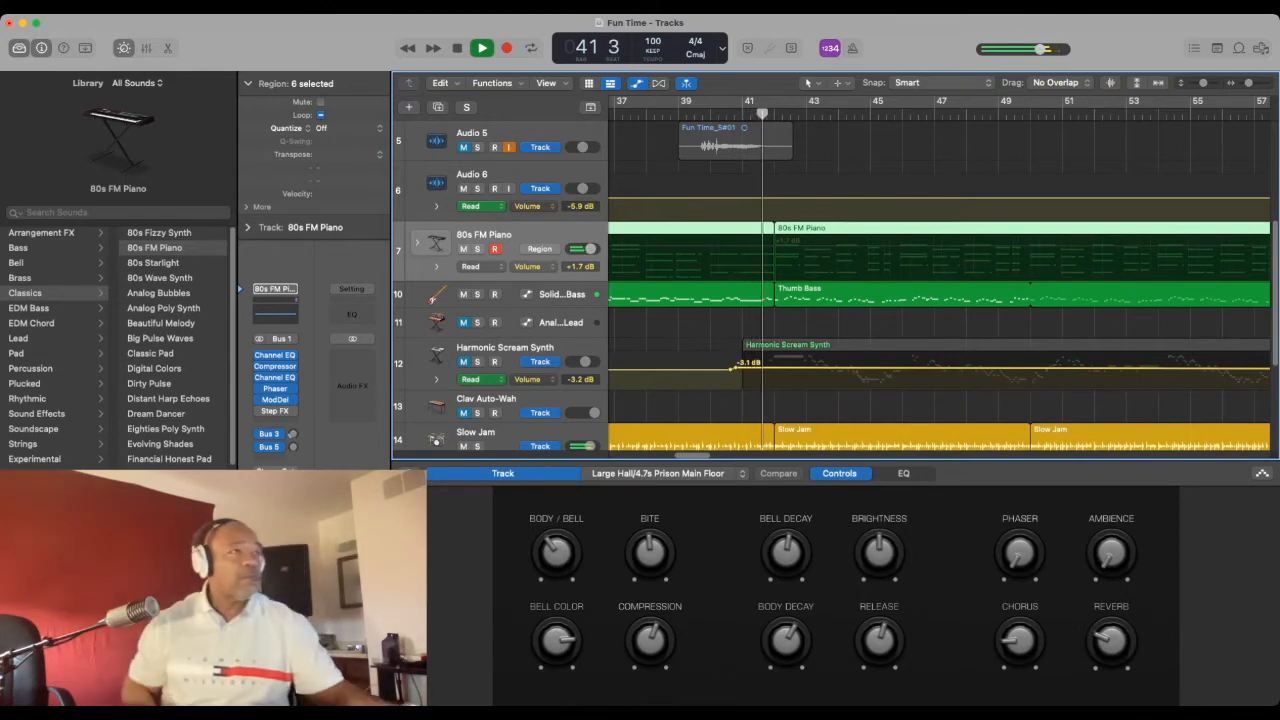
key(space)
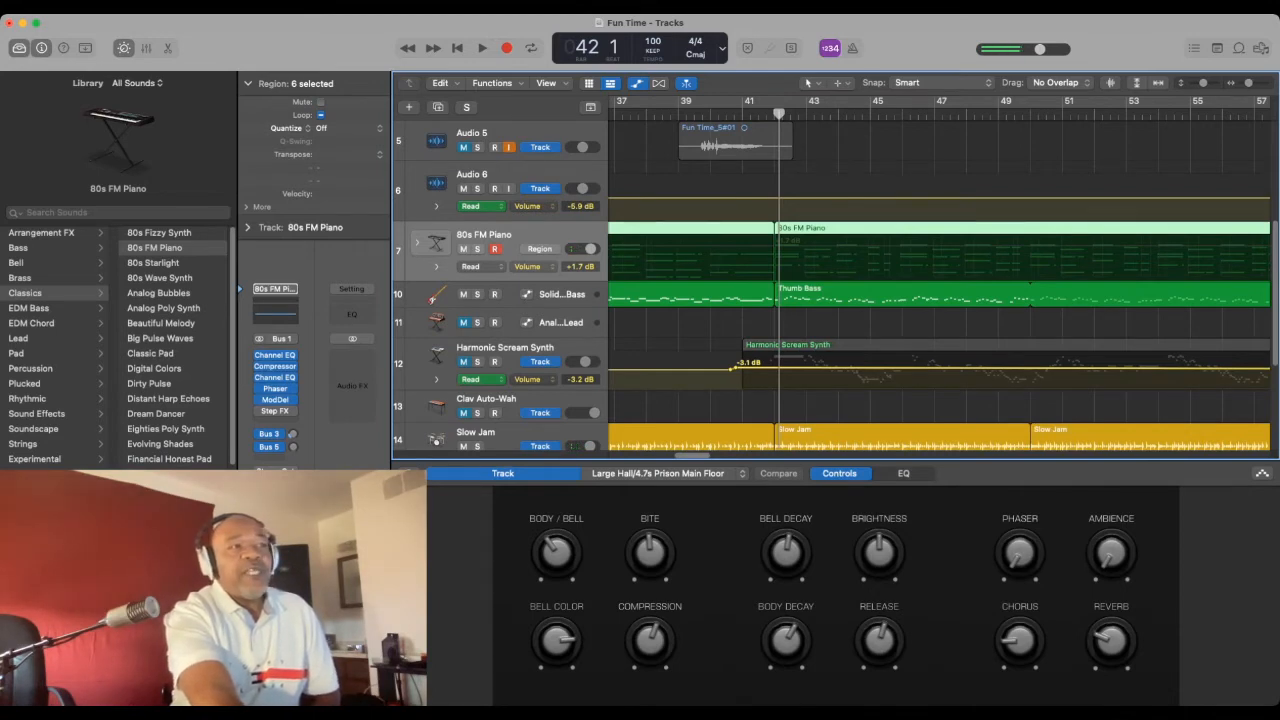
Unmute the Analog Lead track and Clav Auto-Wah track 13, and mute the Harmonic Scream Synth track.
scroll(939, 280, left, 15)
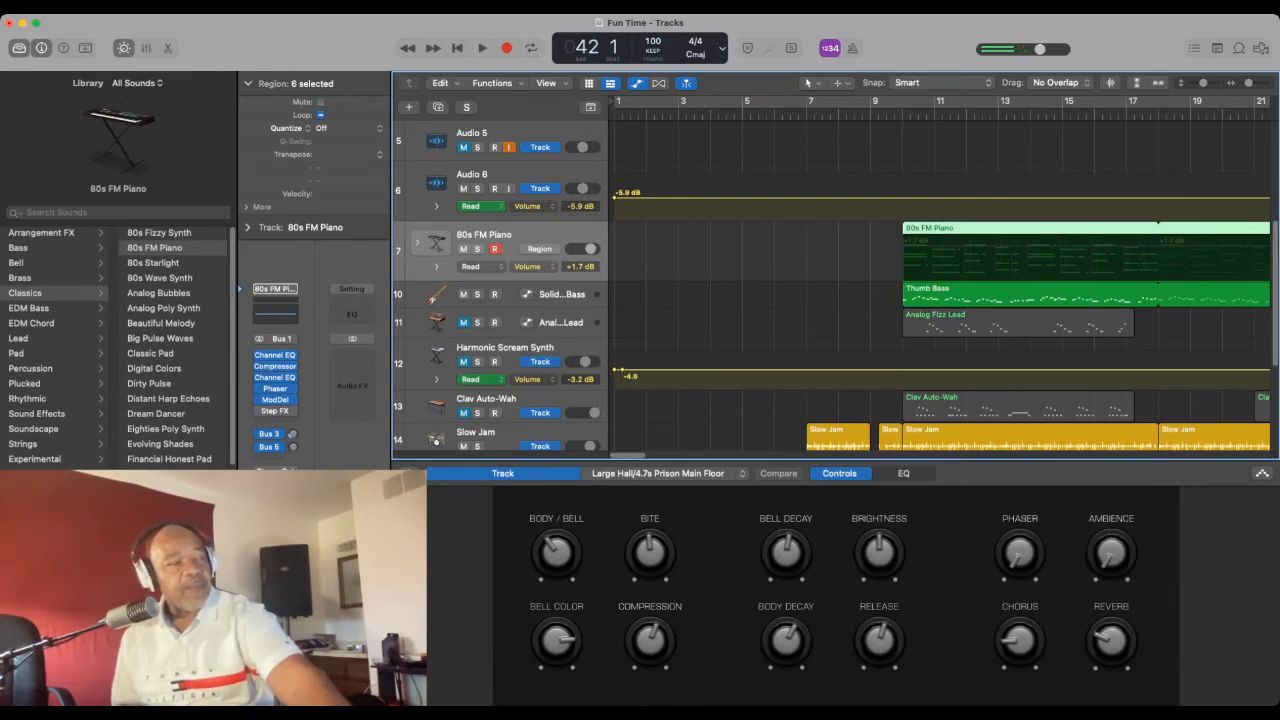
key(ctrl+m)
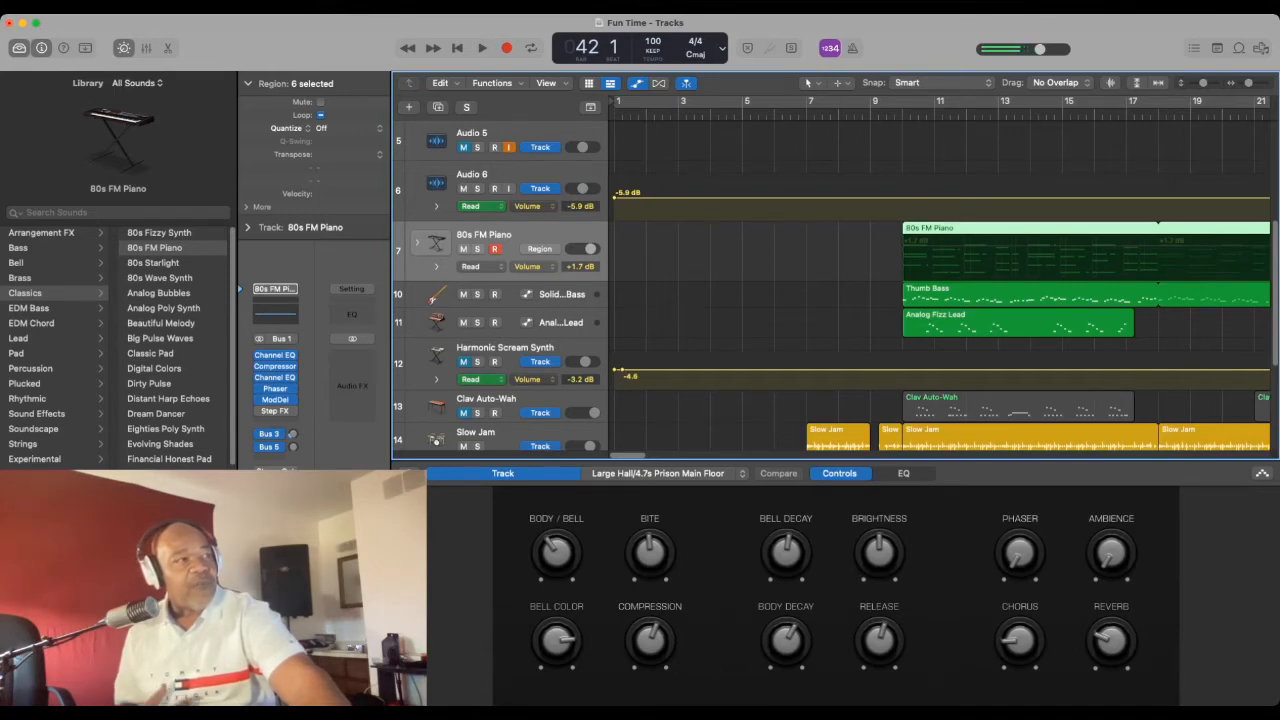
key(ctrl+m)
scroll(835, 287, down, 4)
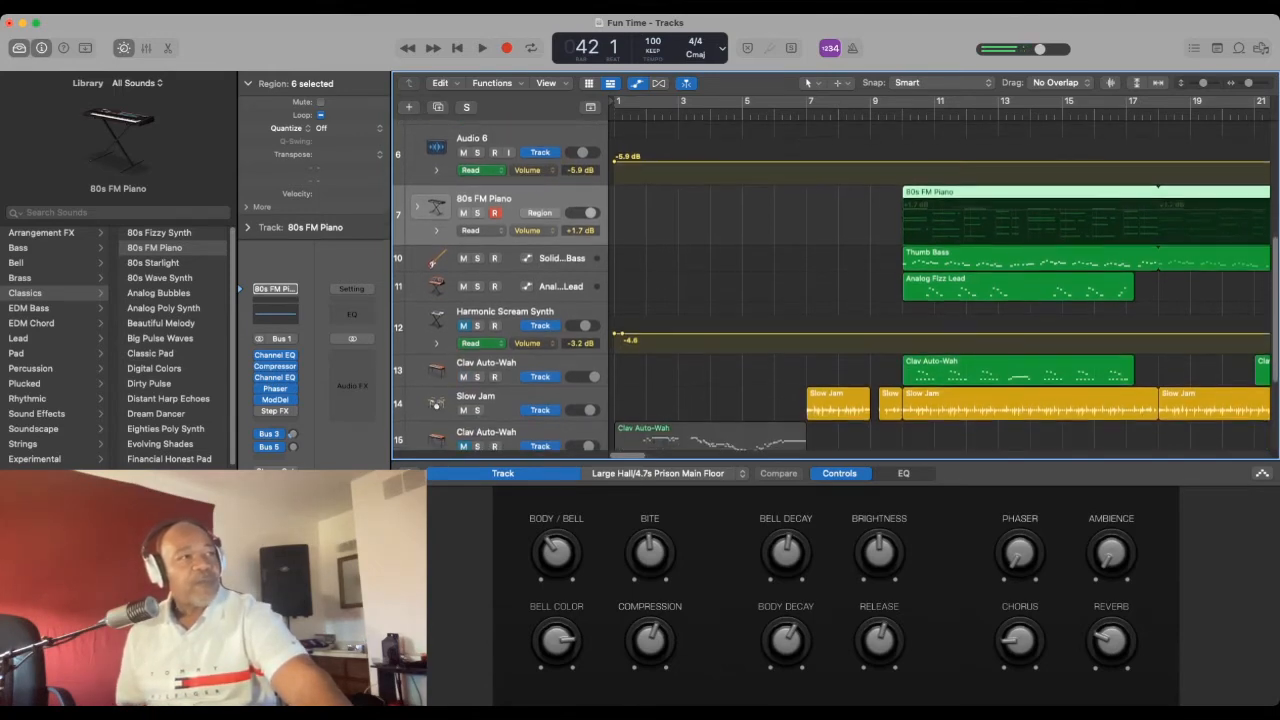
scroll(835, 287, up, 2)
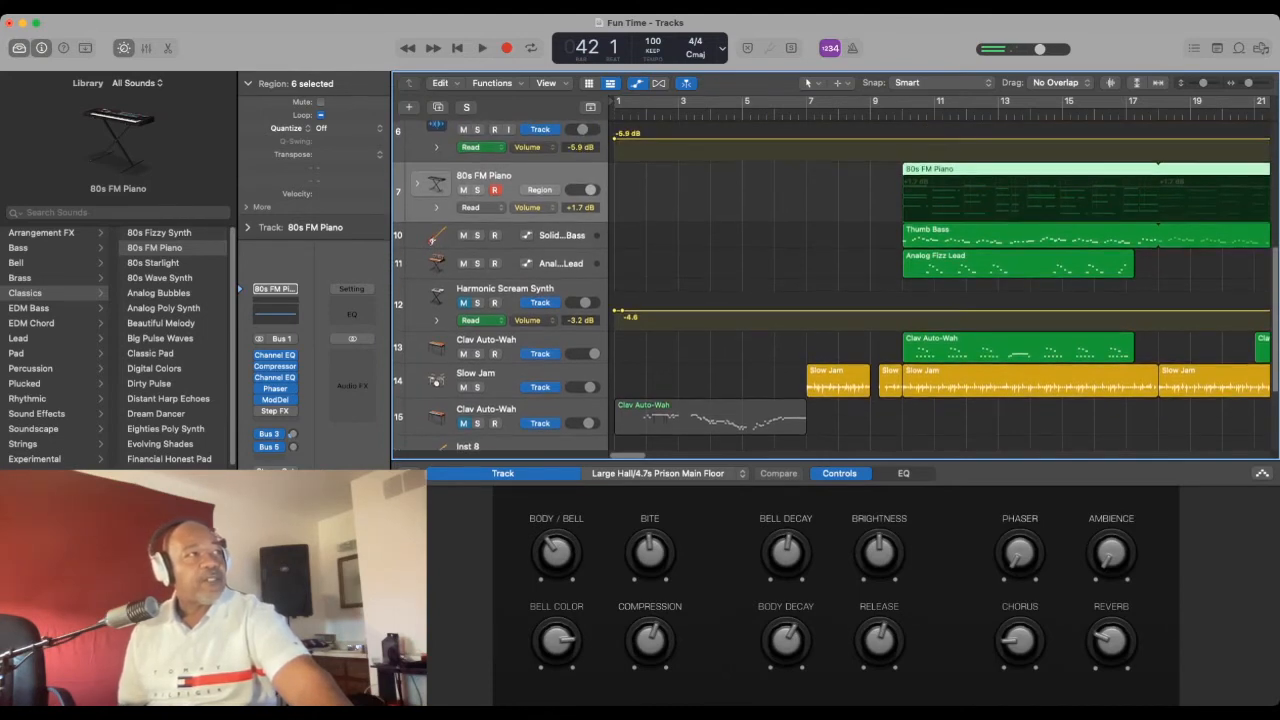
Select the Analog Fizz Lead track, mute Clav Auto-Wah track 13, and play the arrangement from bar 6 to bar 18.
click(1015, 265)
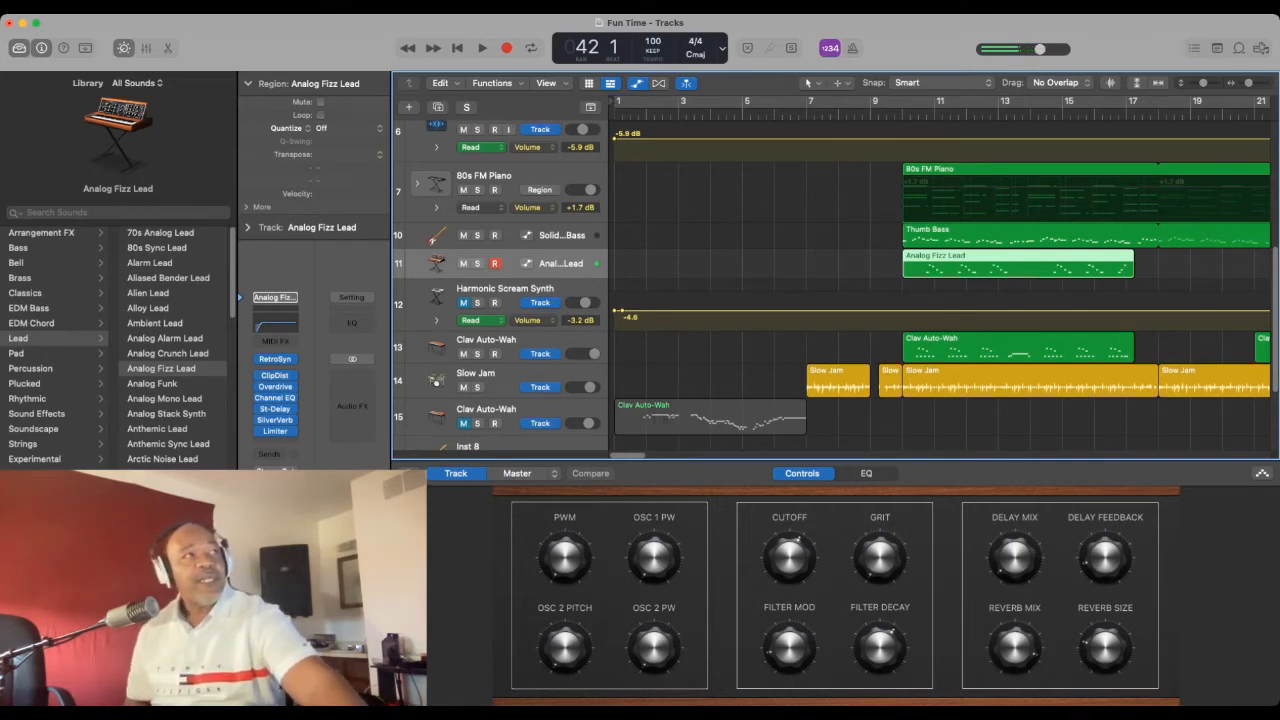
key(space)
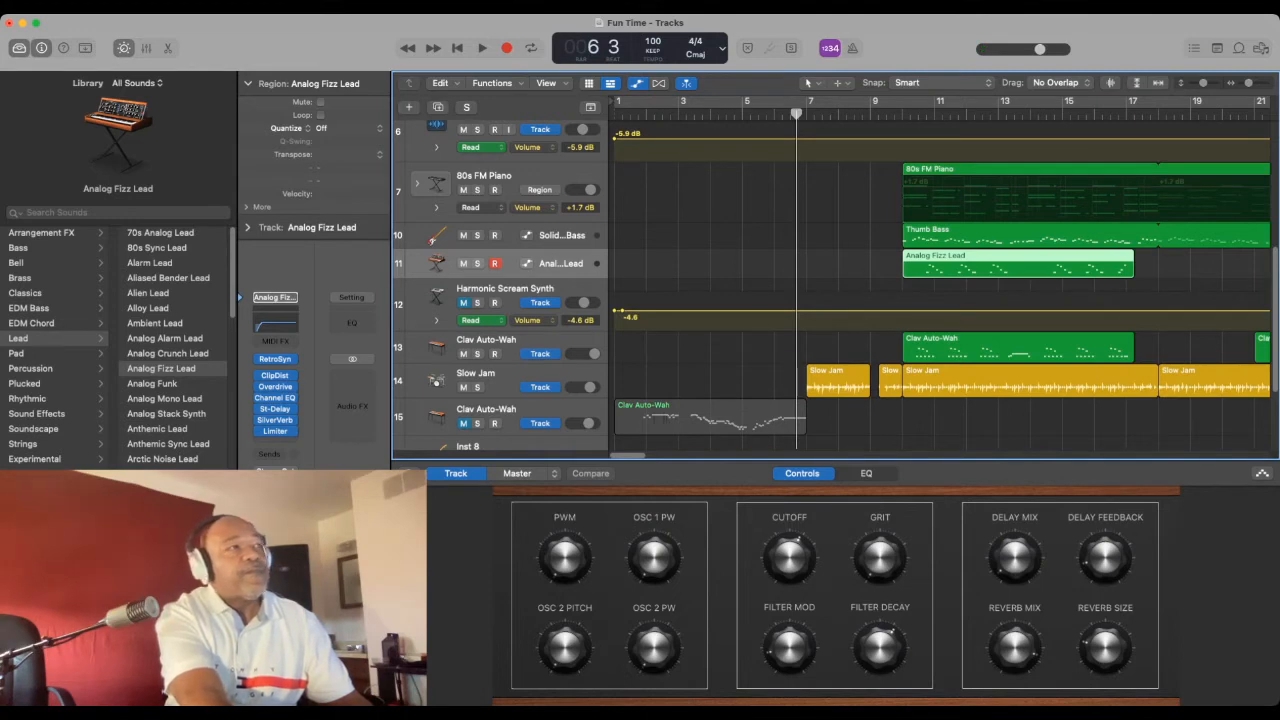
click(463, 354)
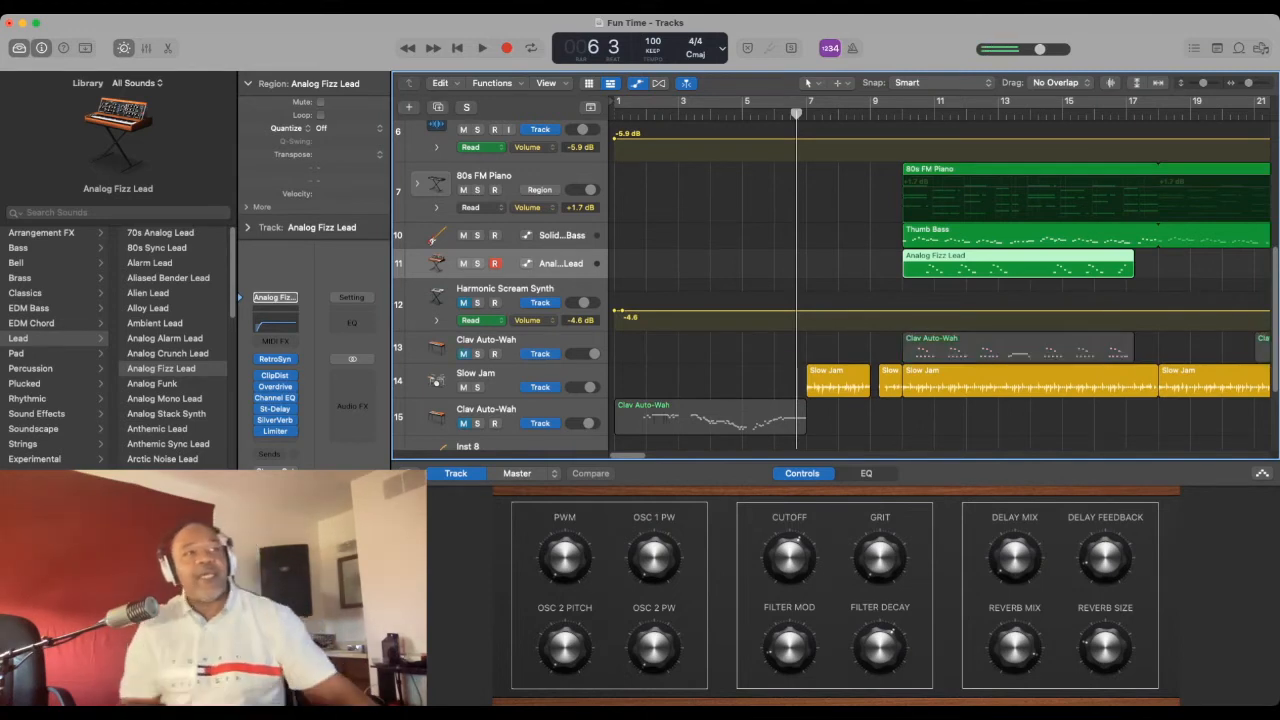
key(space)
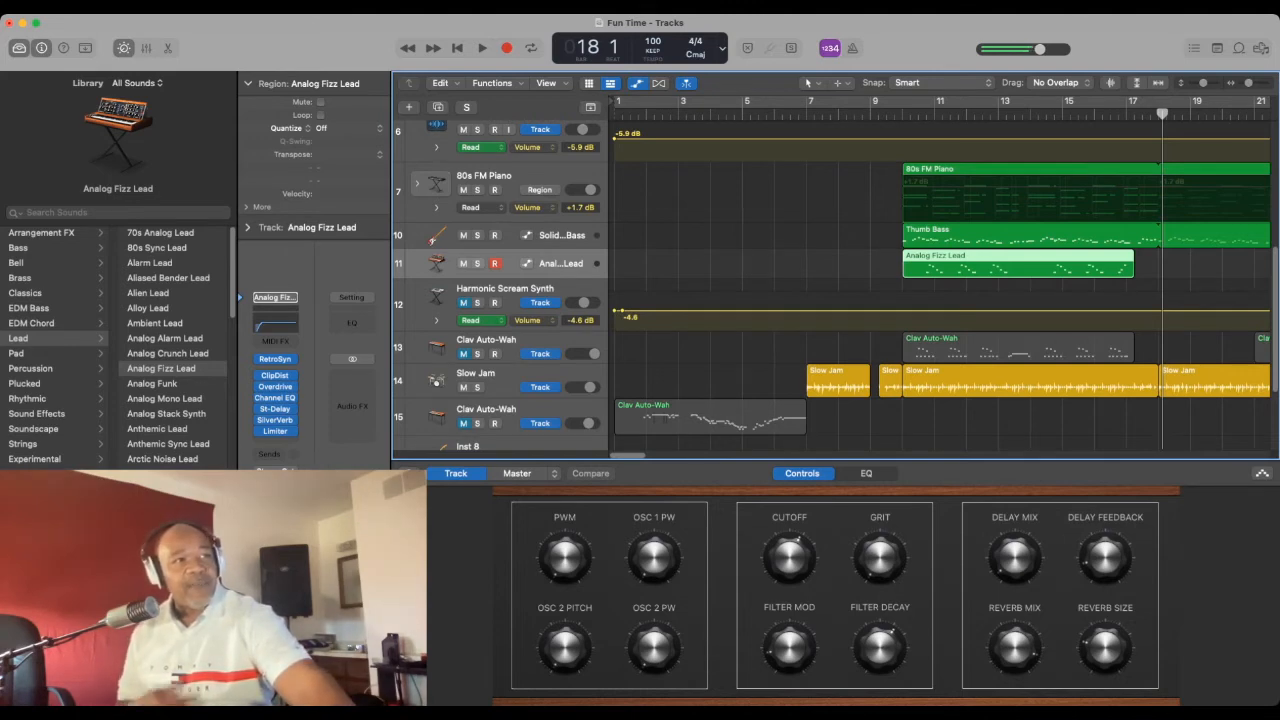
Unmute Clav Auto-Wah track 13, select its regions, and play the arrangement through to bar 34.
key(ctrl+m)
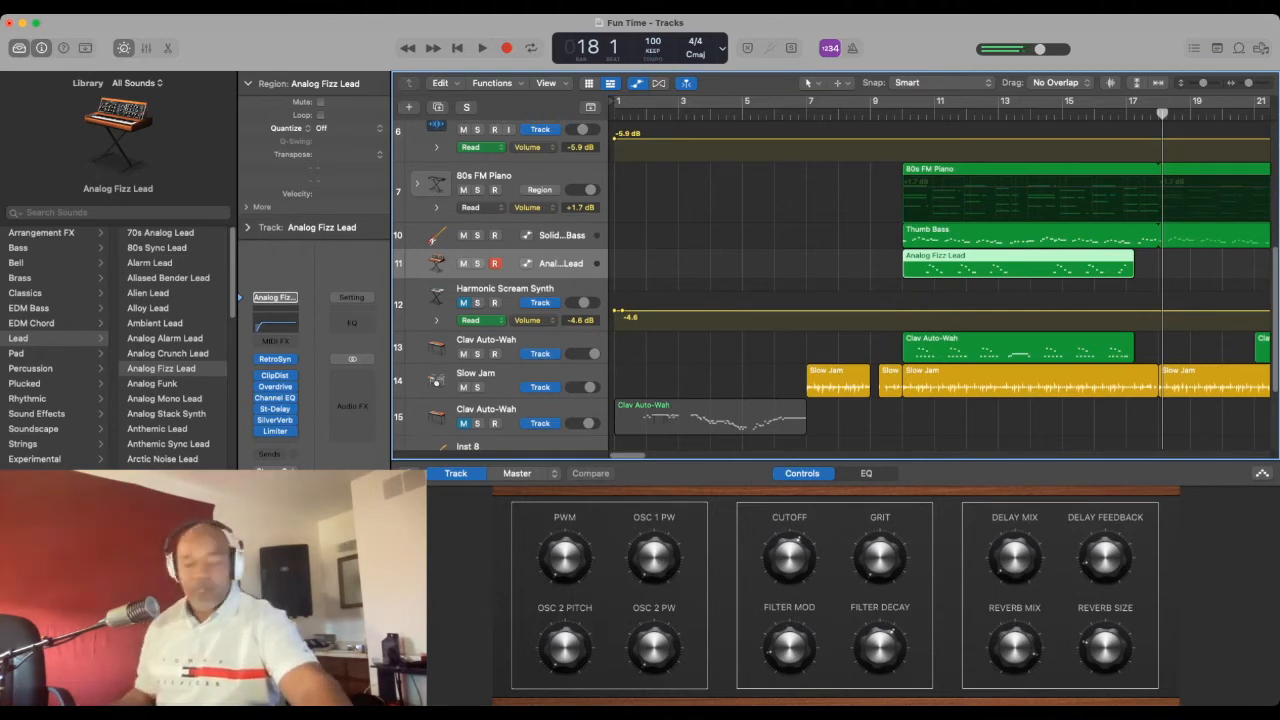
click(1018, 347)
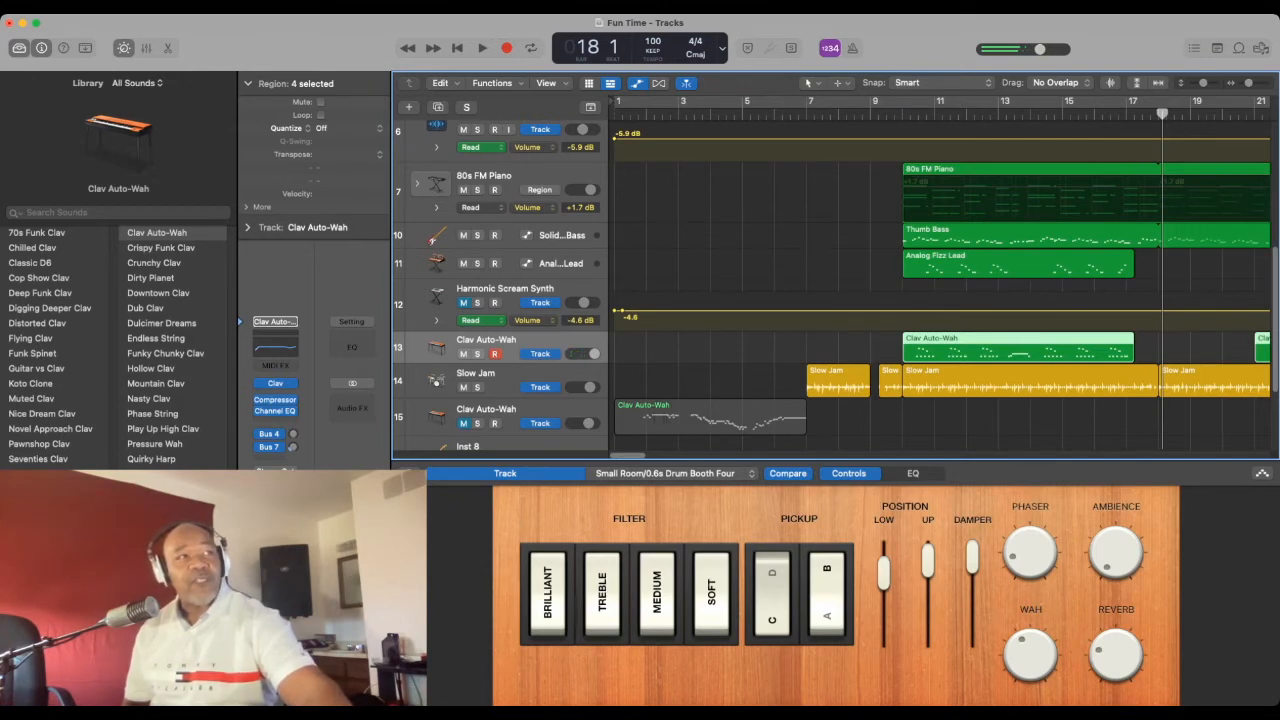
key(space)
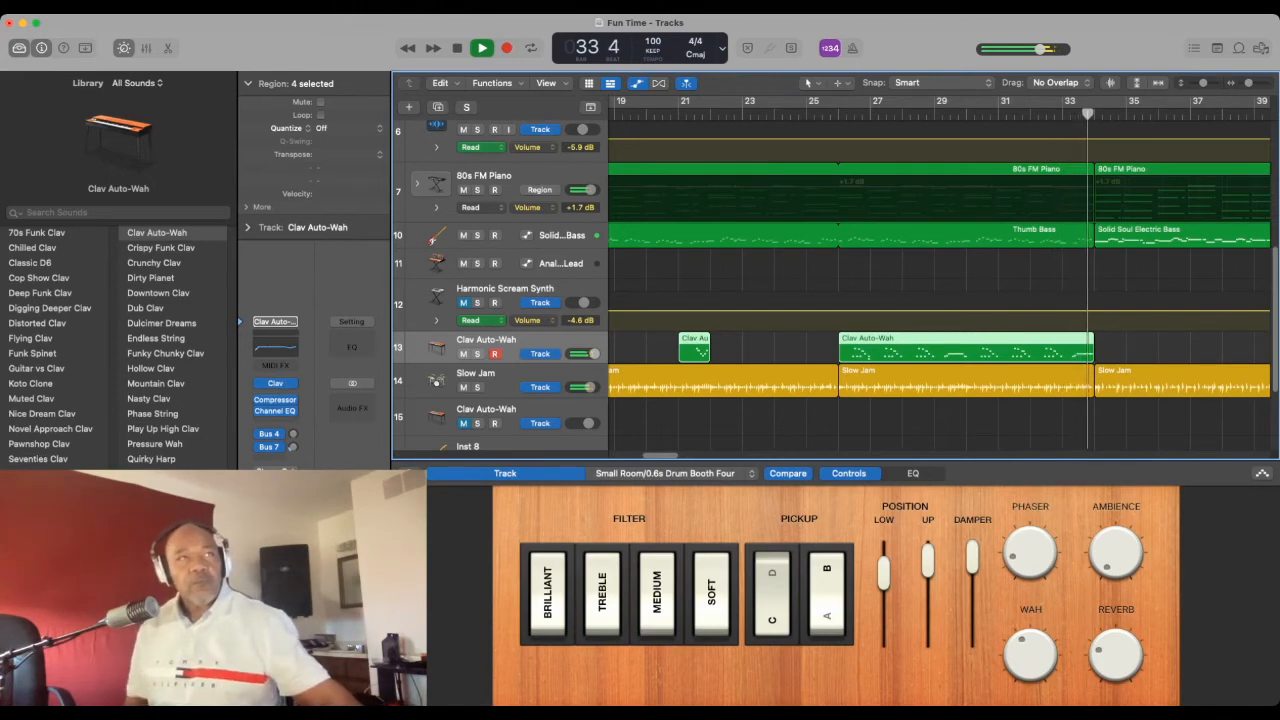
key(space)
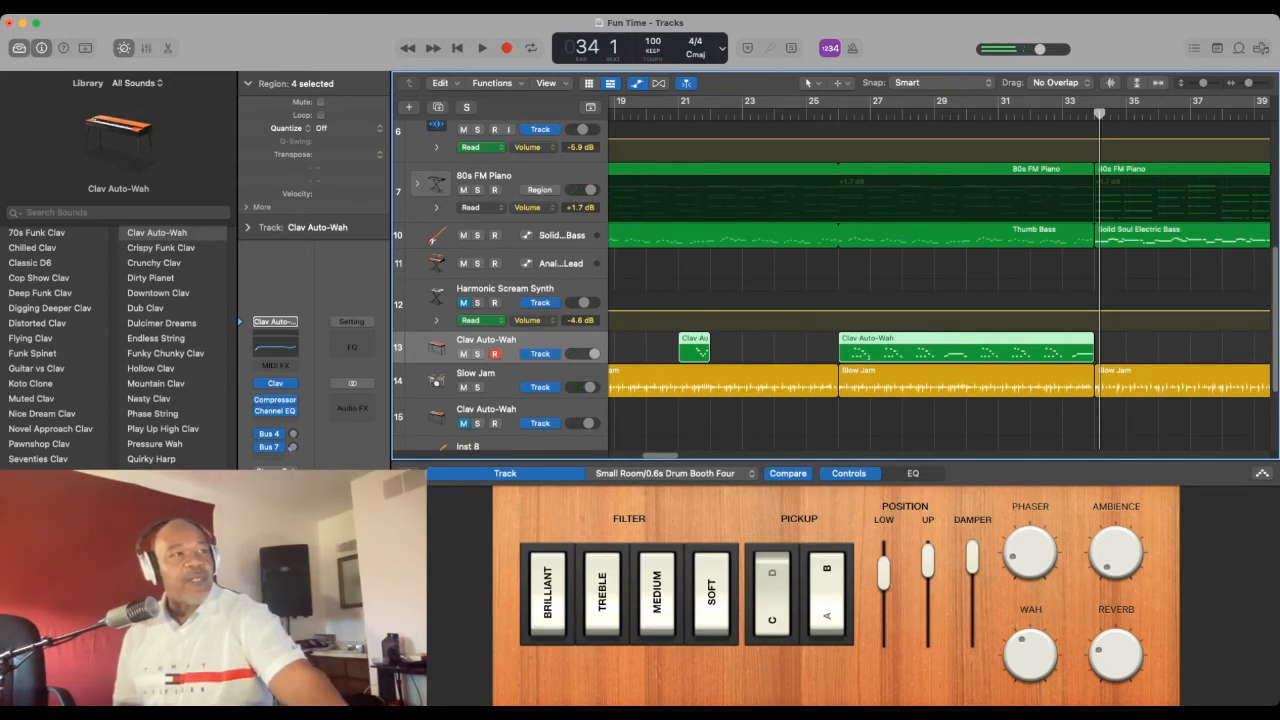
Unmute Clav Auto-Wah track 15, select its opening region, and play the arrangement from bar 1 to bar 42.
scroll(939, 278, left, 10)
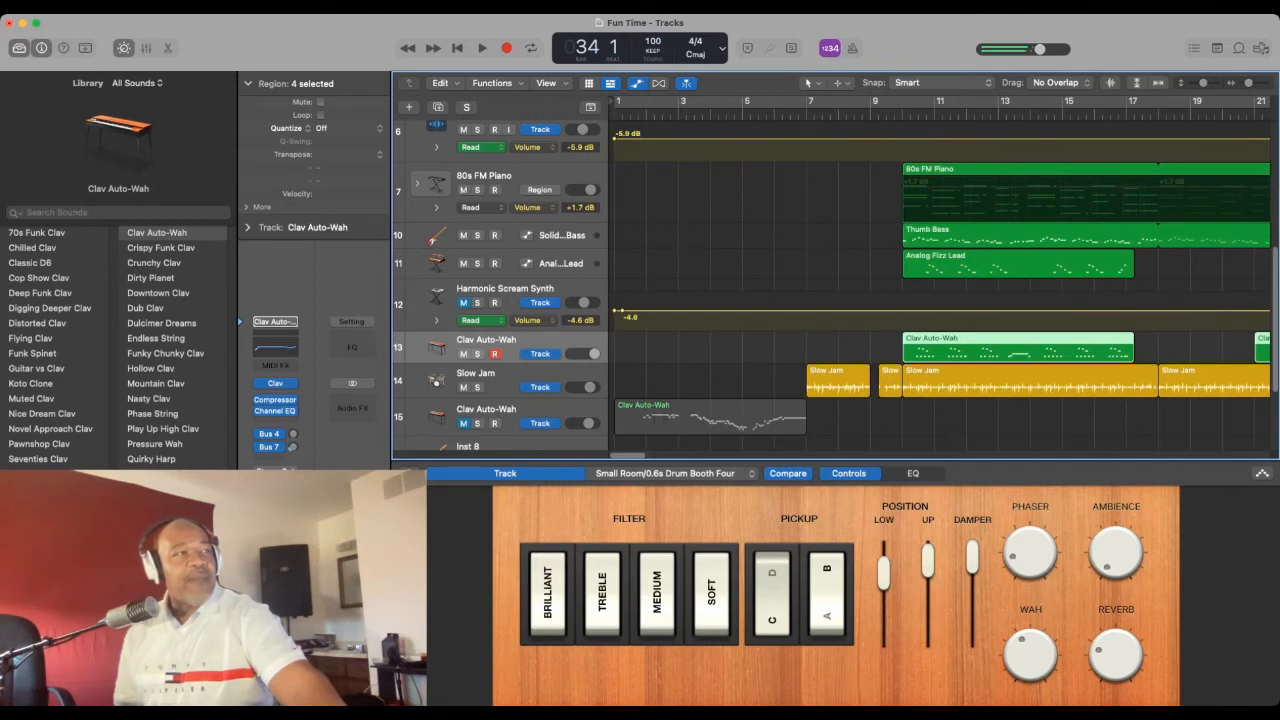
scroll(940, 285, down, 5)
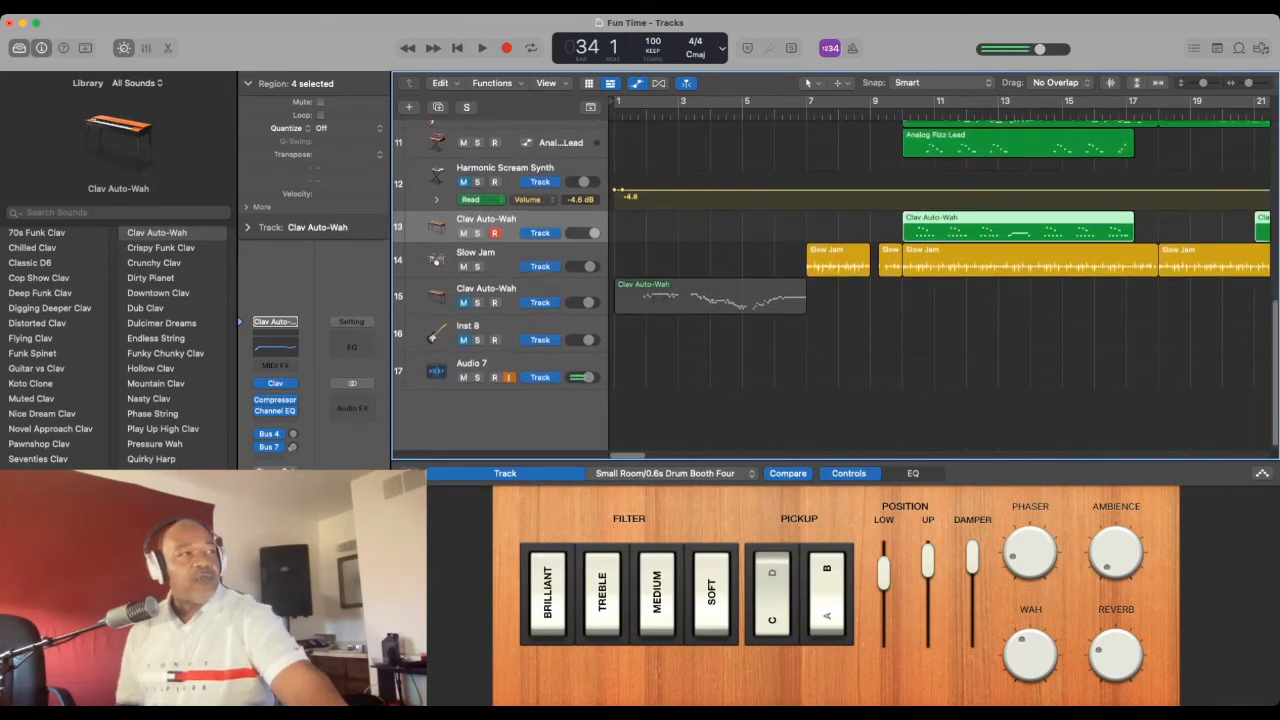
scroll(835, 284, up, 1)
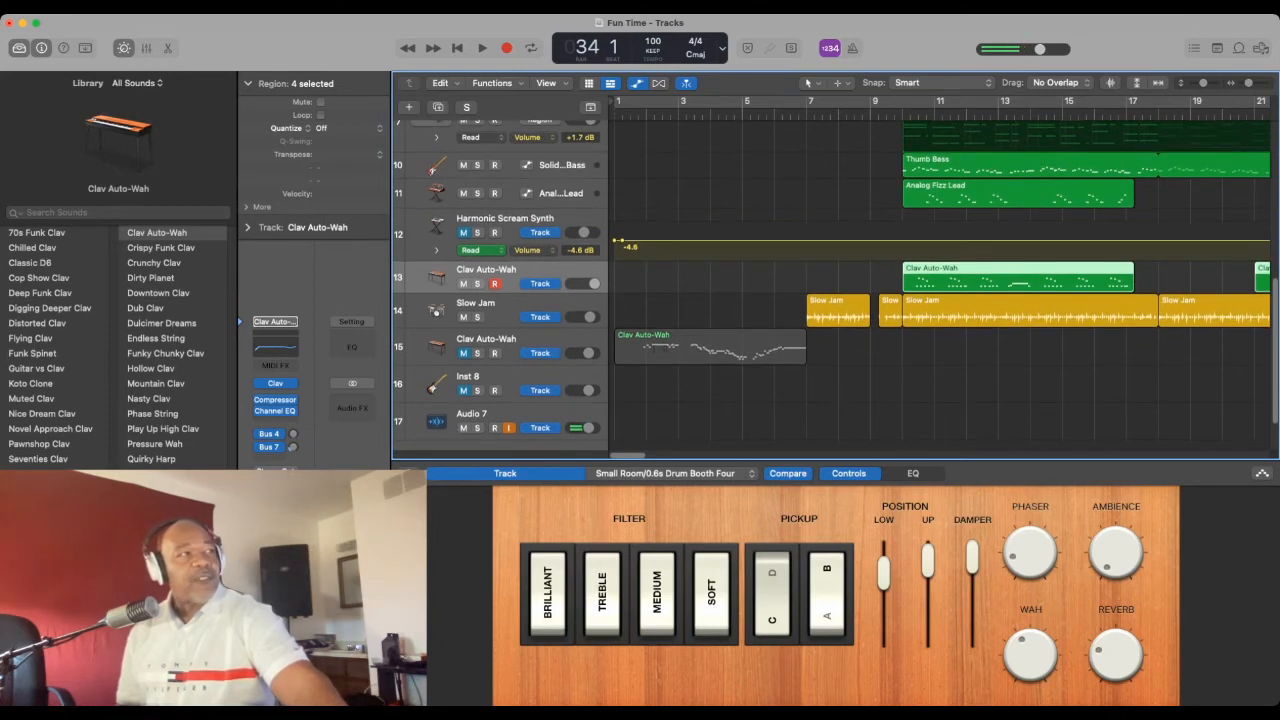
key(ctrl+m)
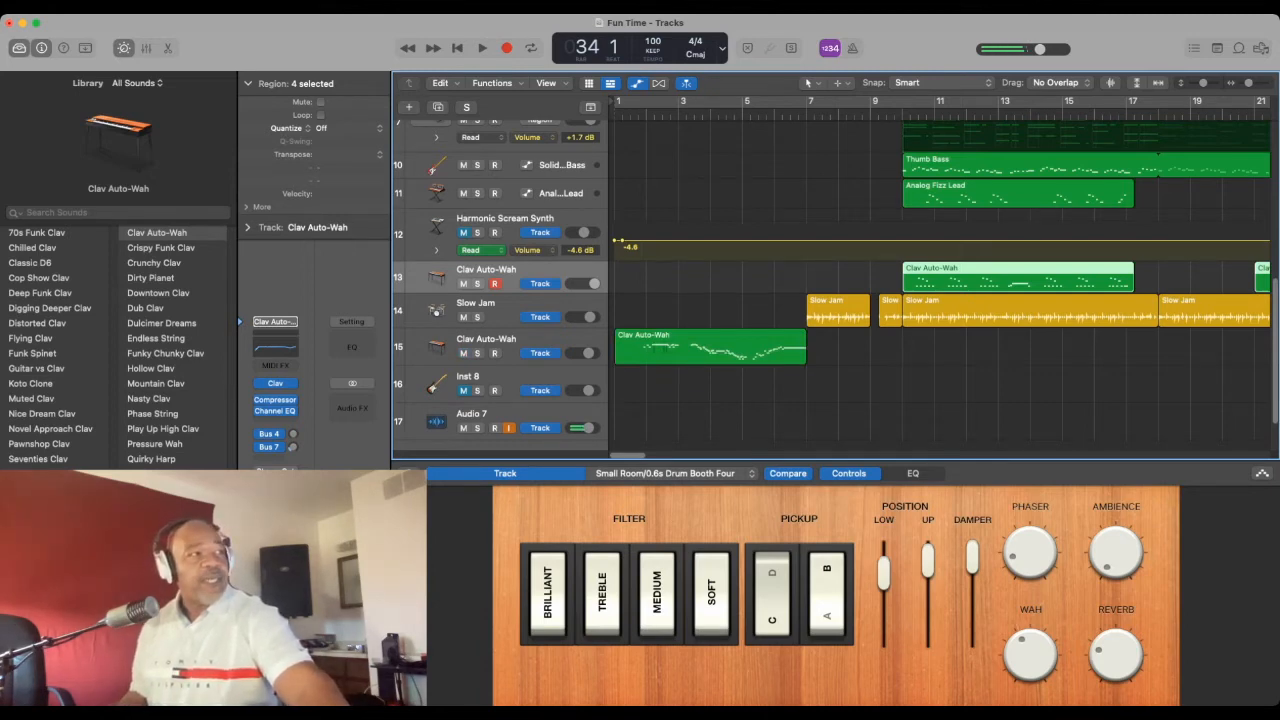
click(710, 347)
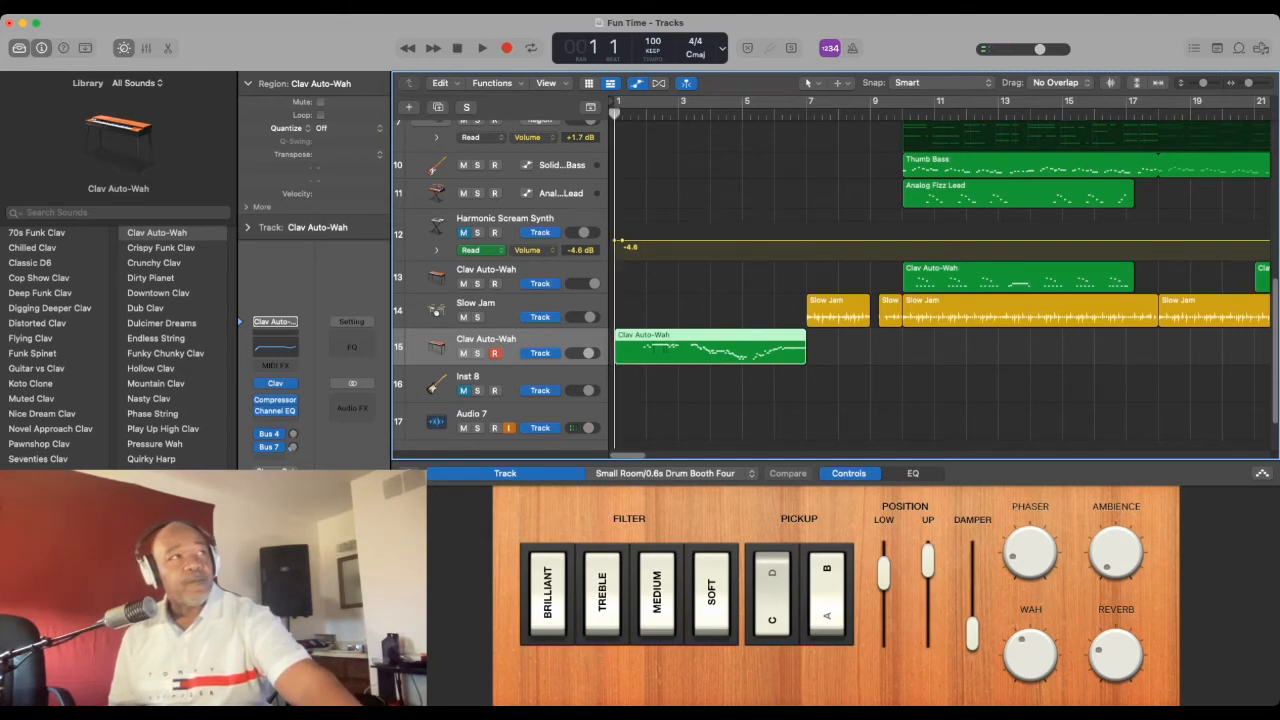
key(space)
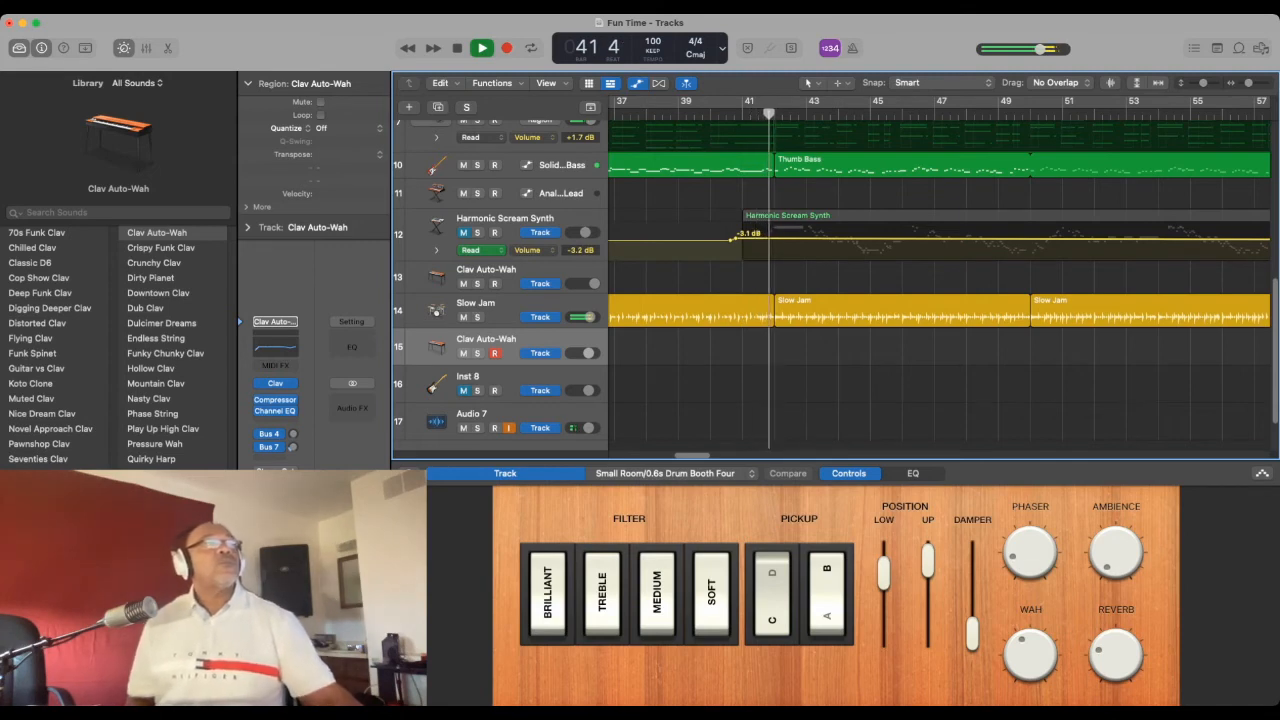
key(space)
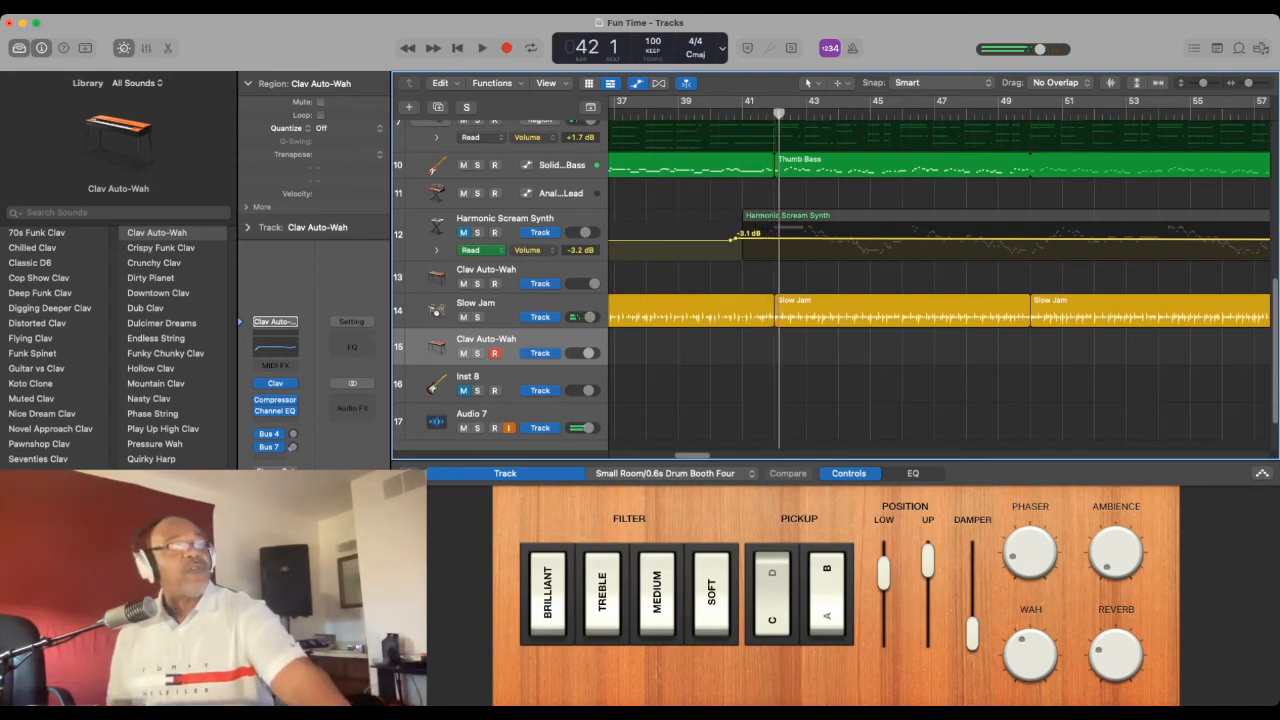
Unmute the Audio 2 and Audio 5 tracks and look over the instrument tracks below them.
scroll(940, 275, left, 15)
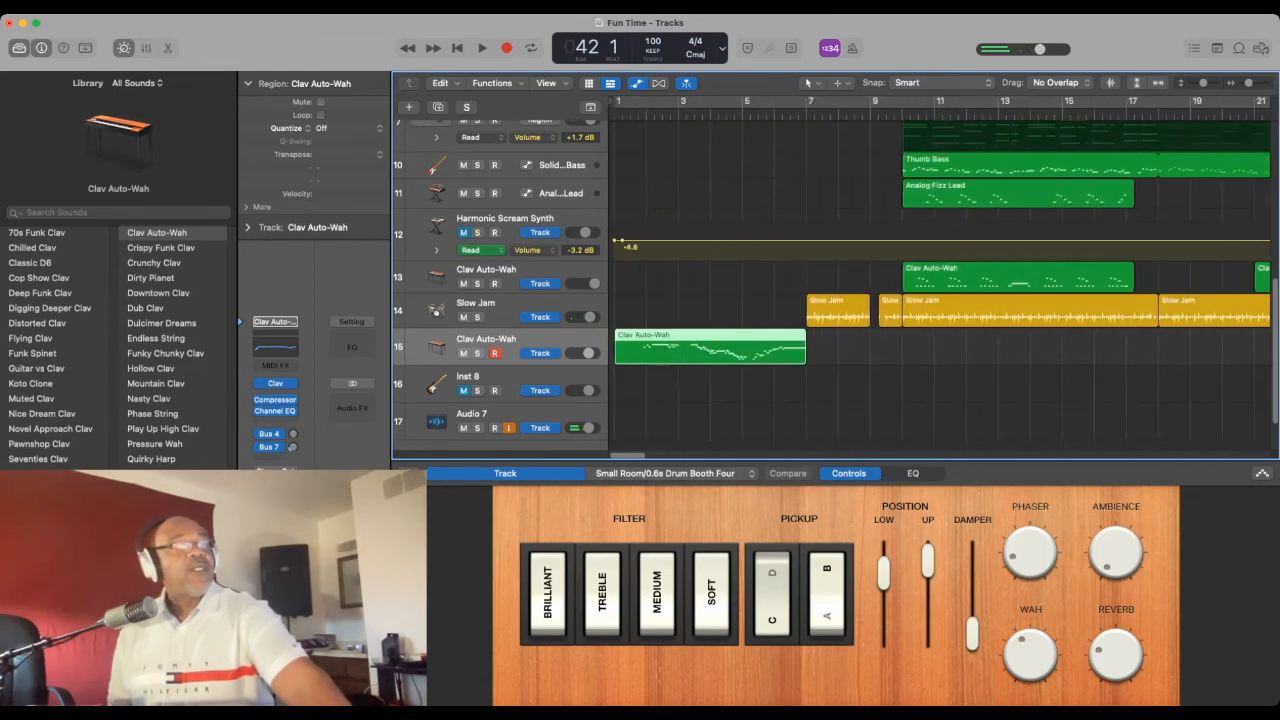
scroll(835, 286, up, 5)
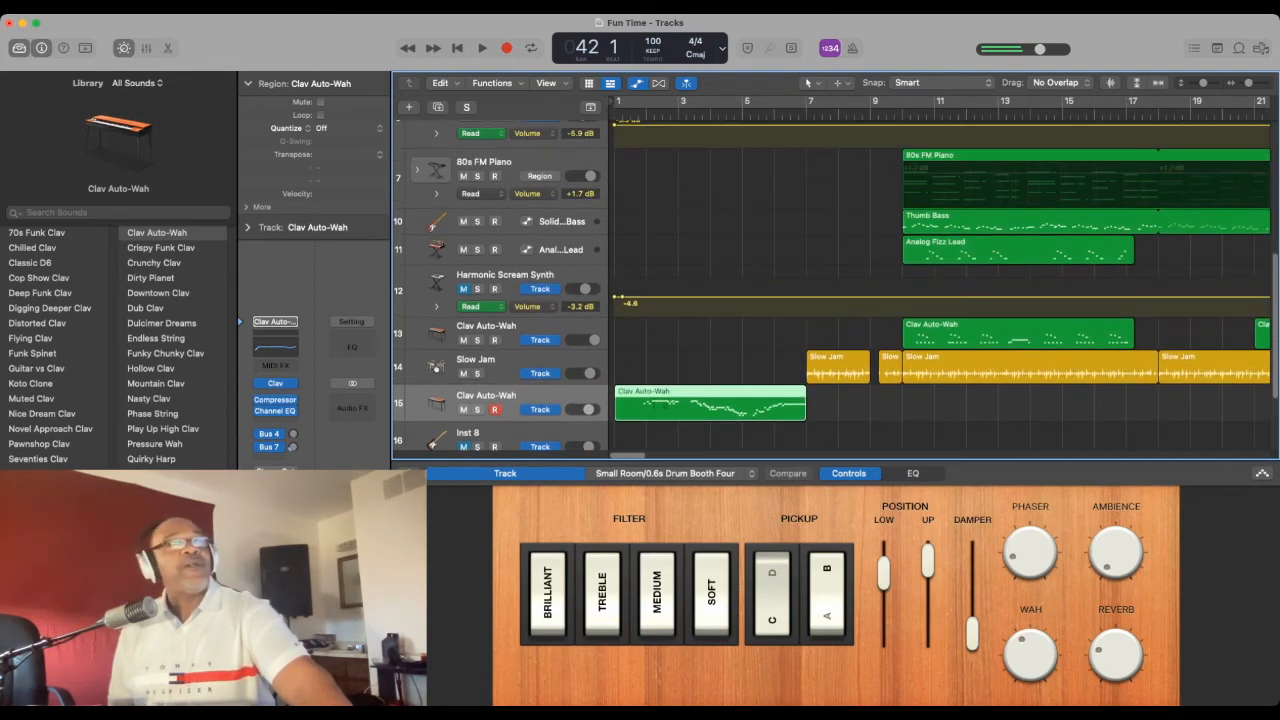
scroll(835, 286, up, 8)
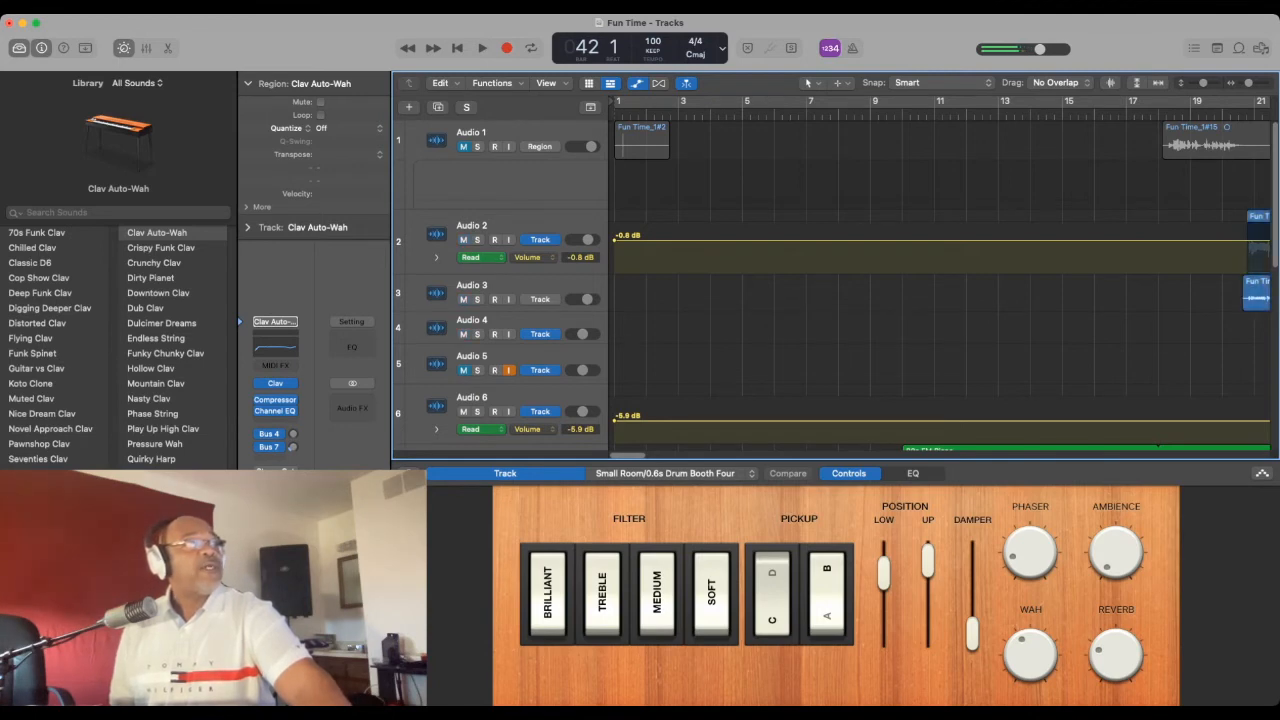
scroll(836, 286, down, 5)
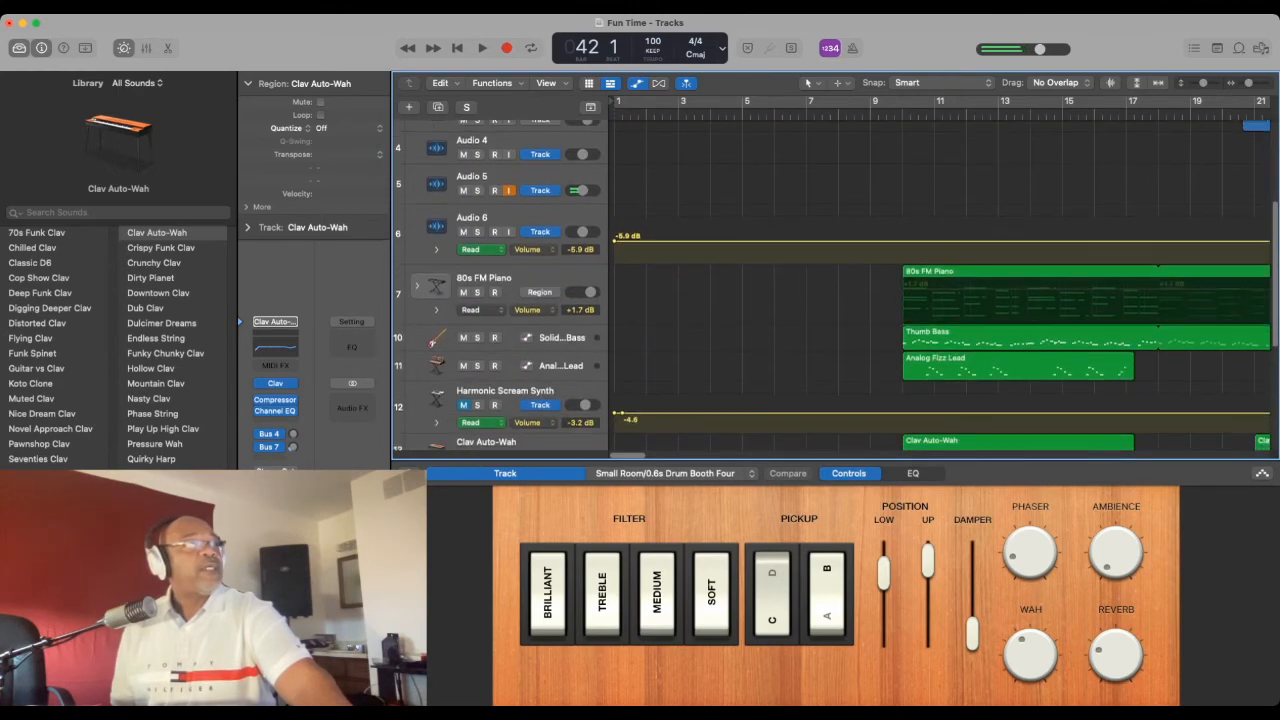
scroll(836, 286, down, 2)
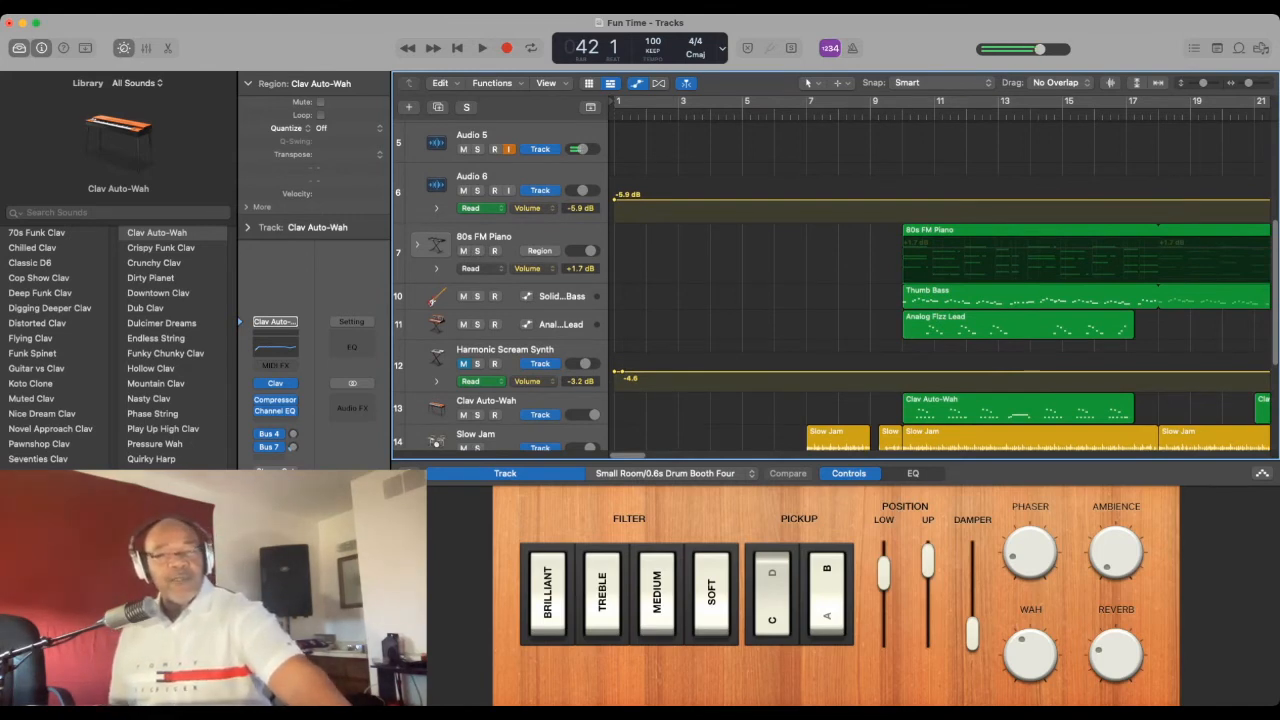
scroll(836, 286, down, 1)
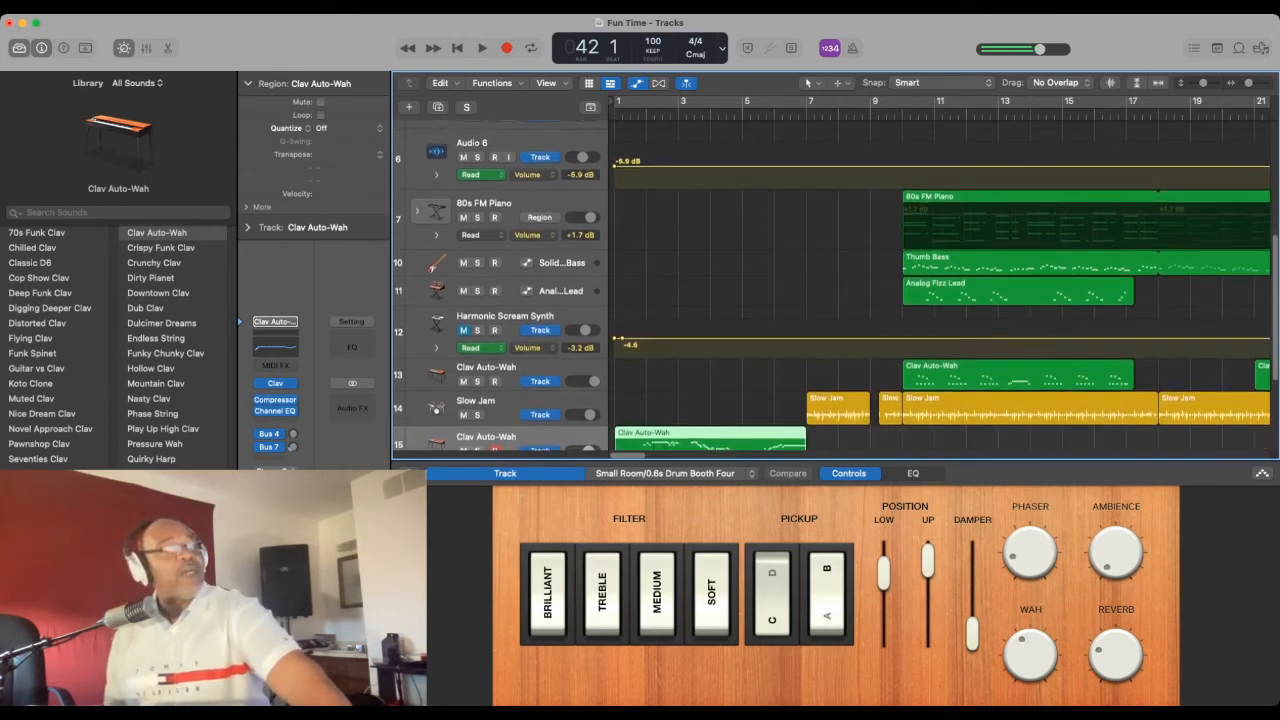
Delete the short Fun Time audio region at bar 1 of the Audio 1 track.
scroll(836, 286, up, 4)
scroll(836, 286, up, 2)
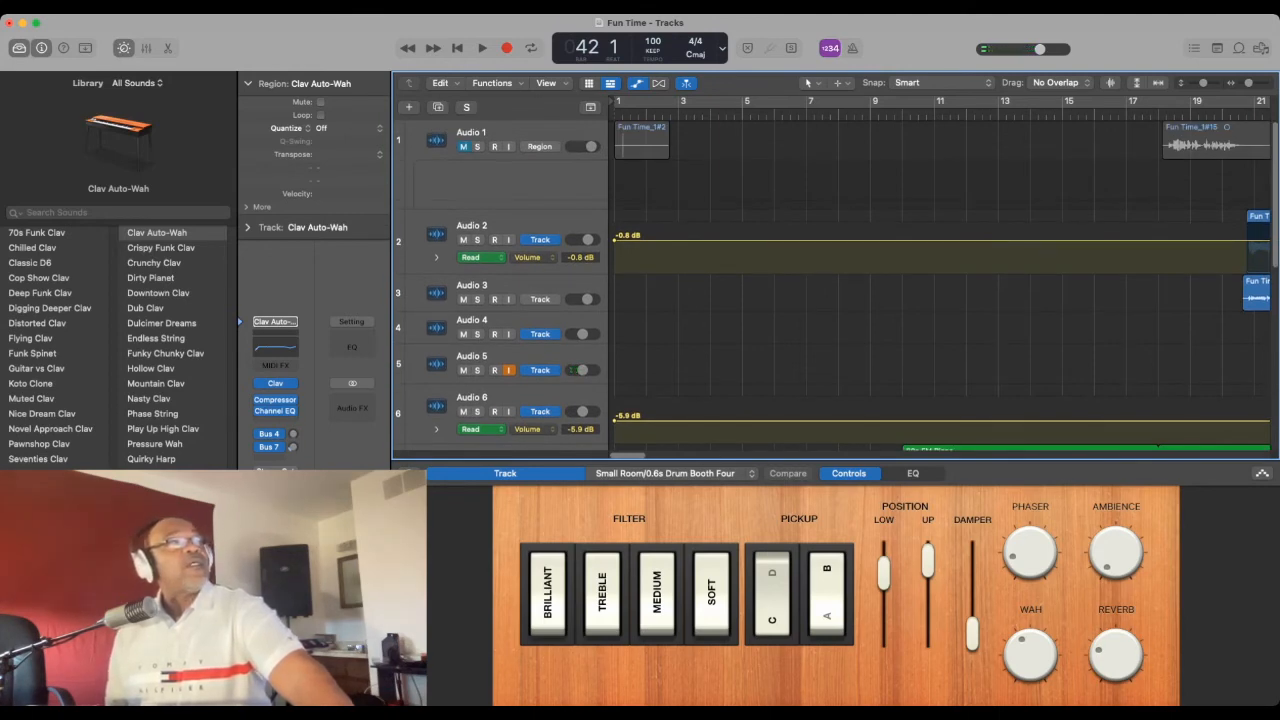
click(641, 140)
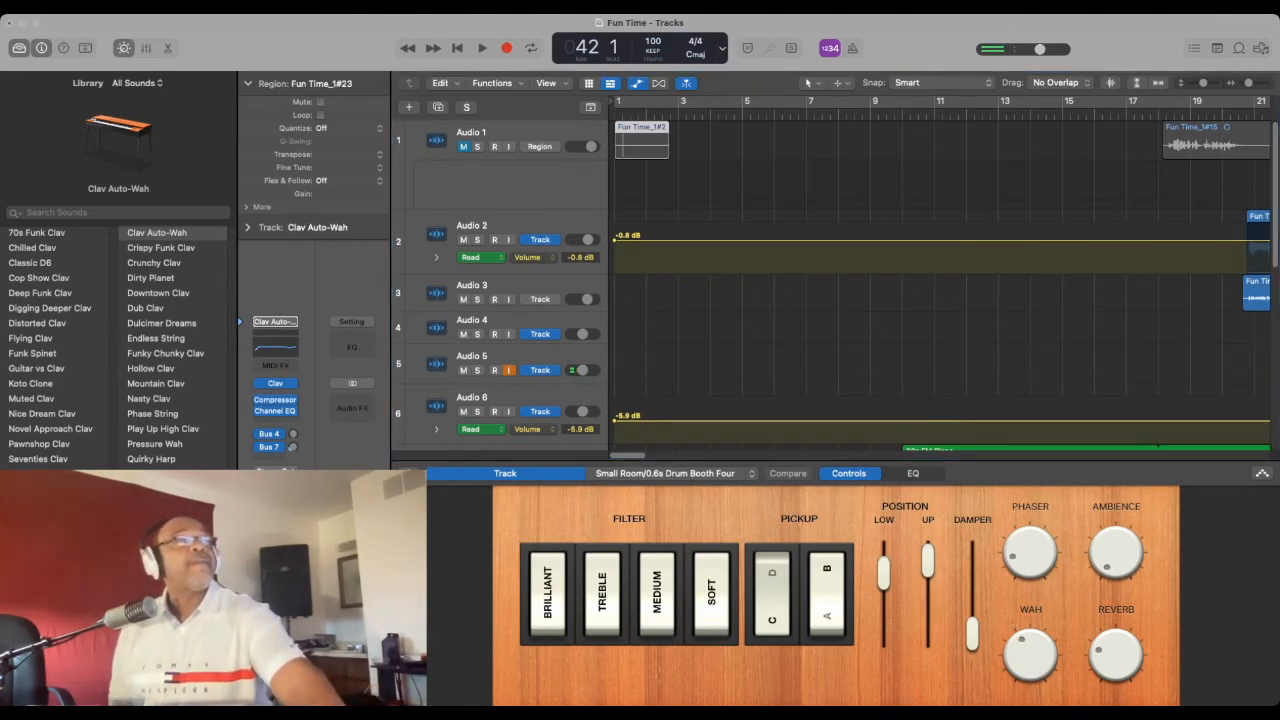
key(Delete)
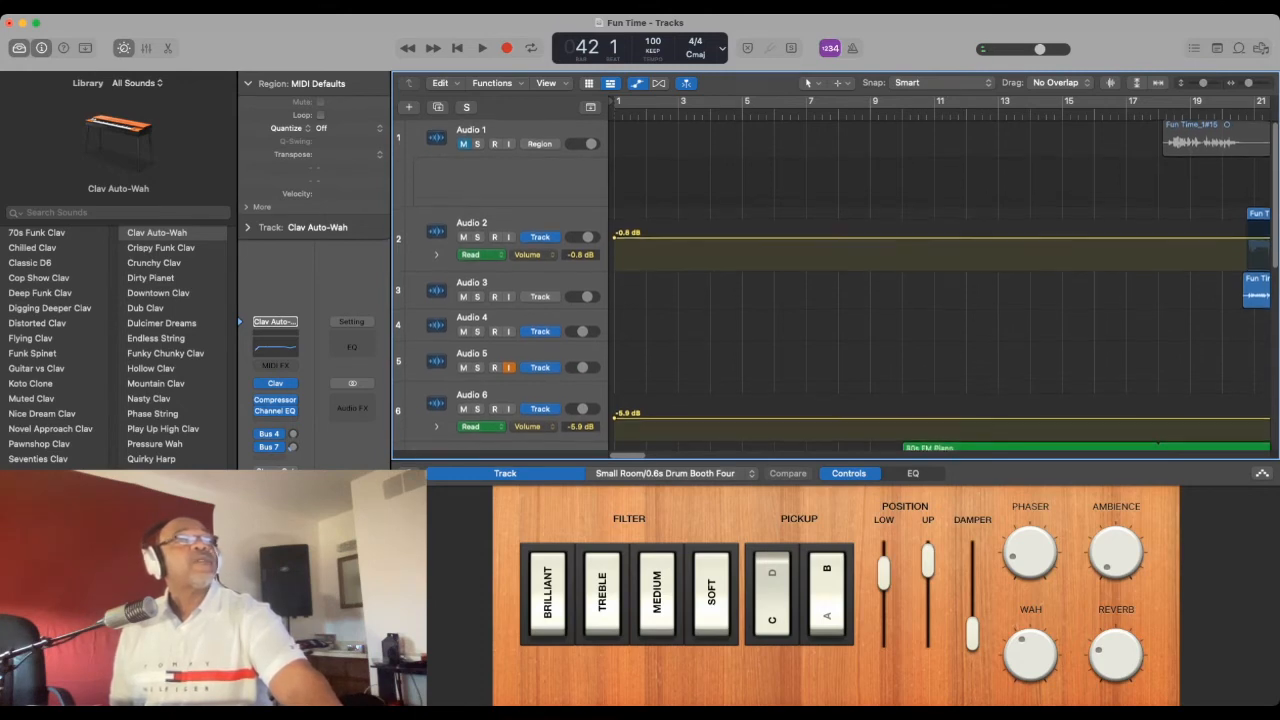
Return the playhead to the start of the song and play the arrangement through to bar 42.
scroll(835, 280, down, 2)
scroll(835, 285, down, 5)
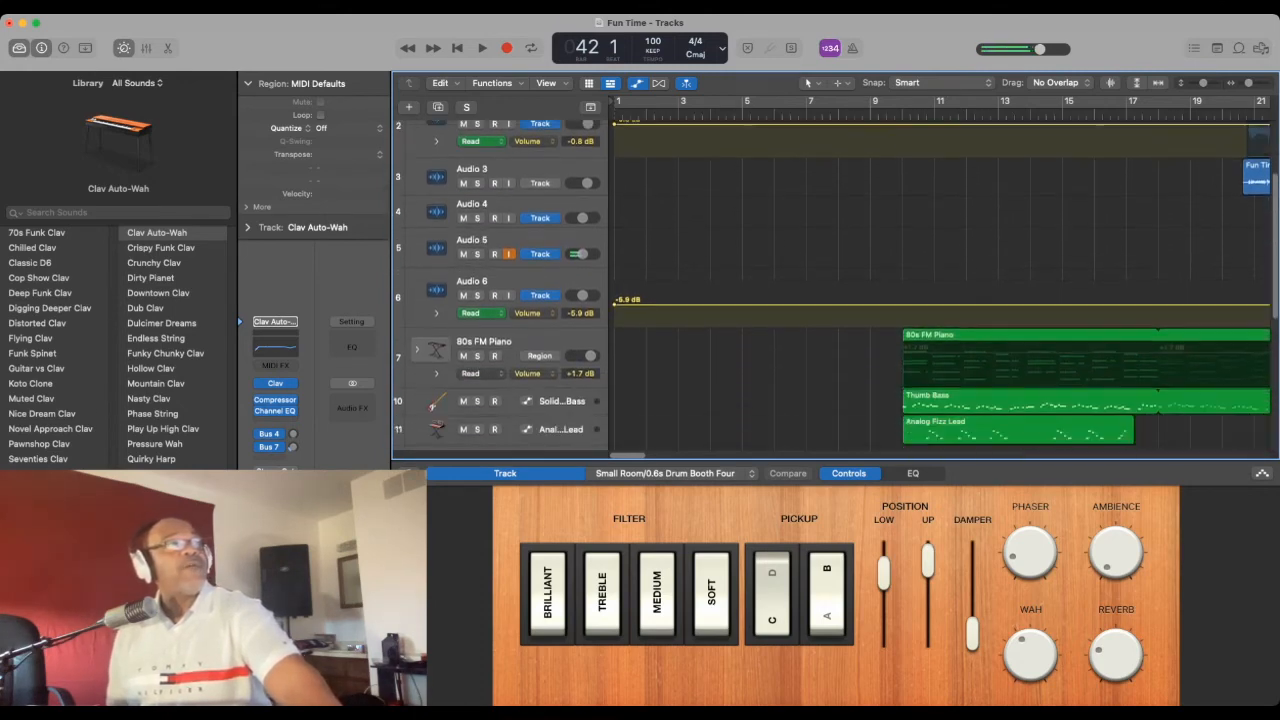
scroll(835, 285, down, 6)
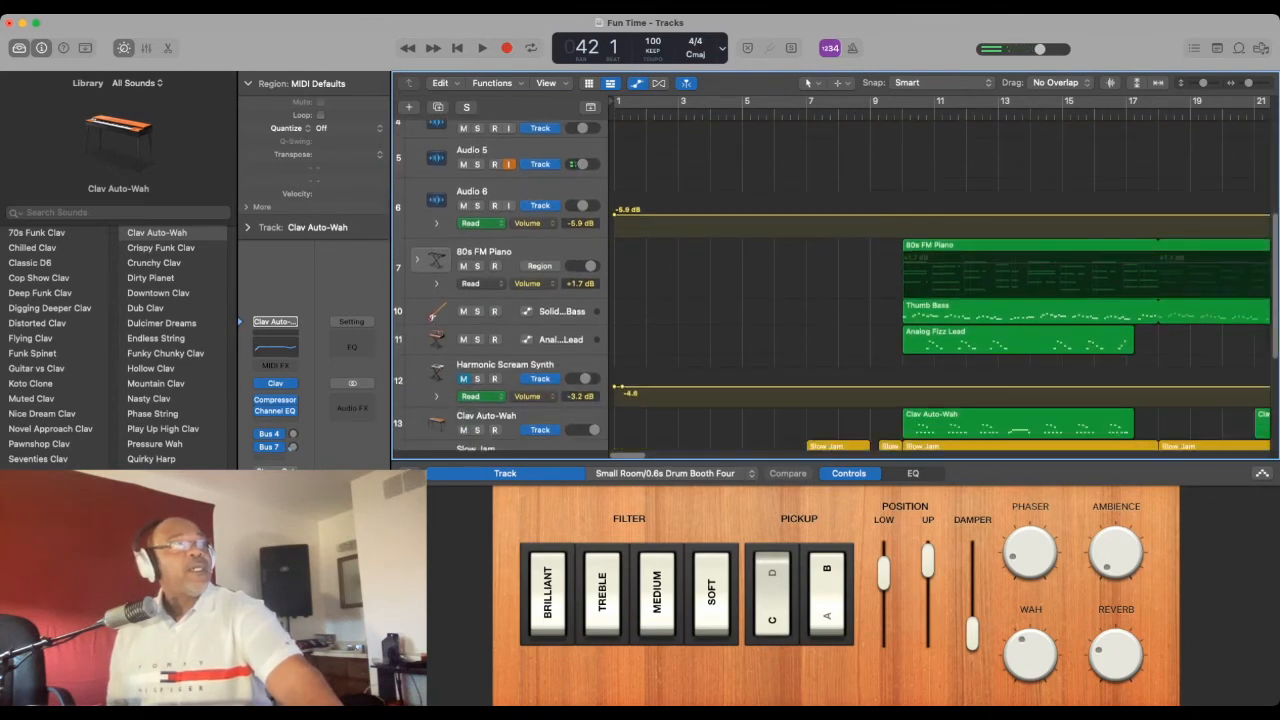
scroll(835, 285, down, 1)
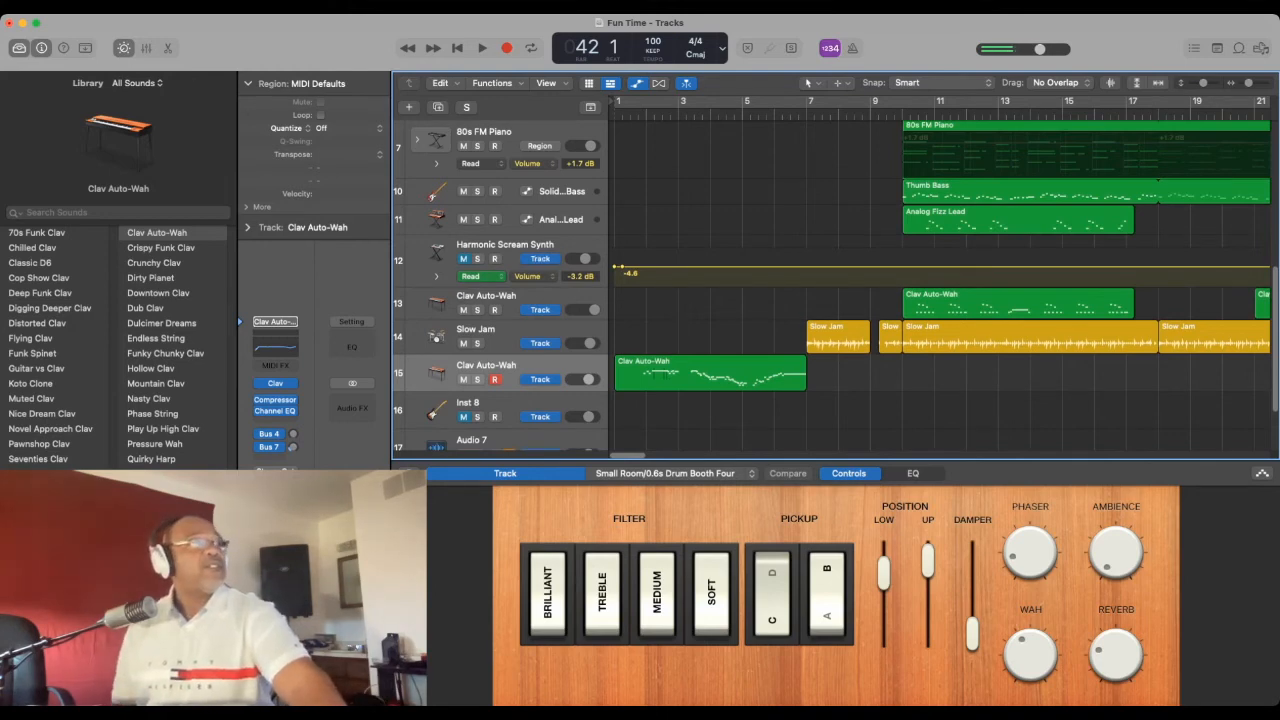
scroll(835, 285, down, 2)
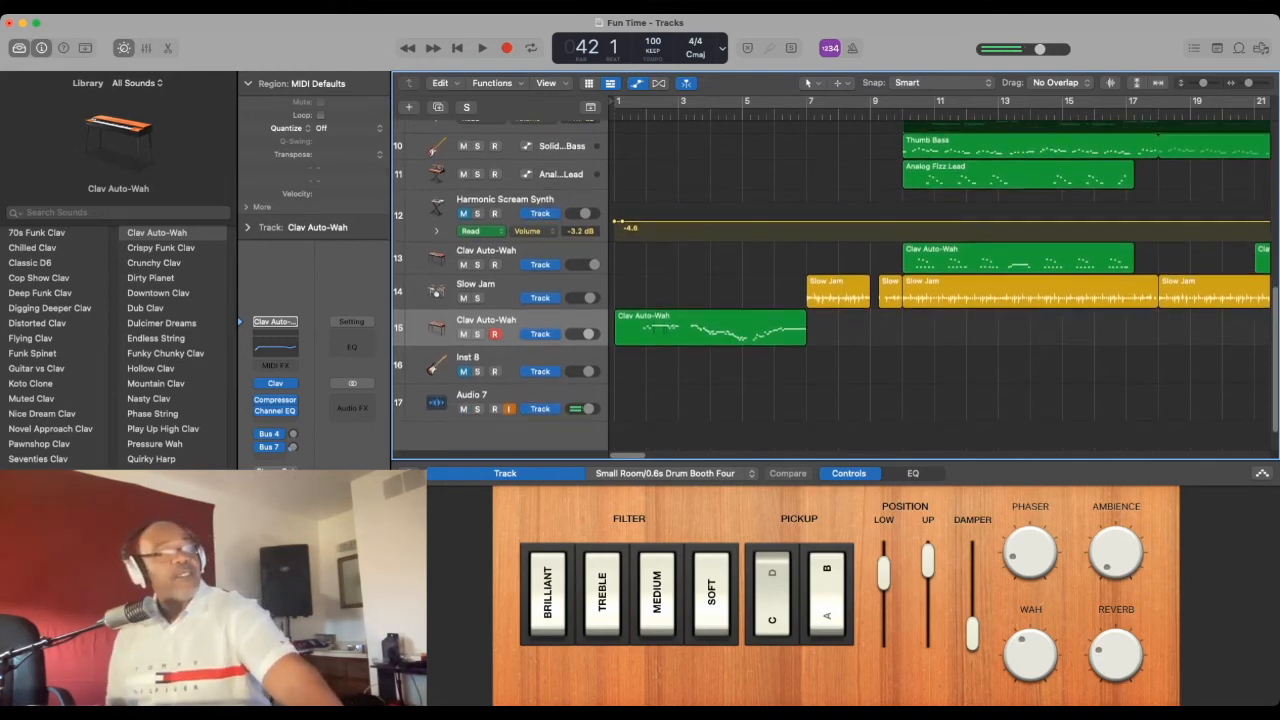
scroll(835, 285, up, 6)
scroll(835, 285, down, 7)
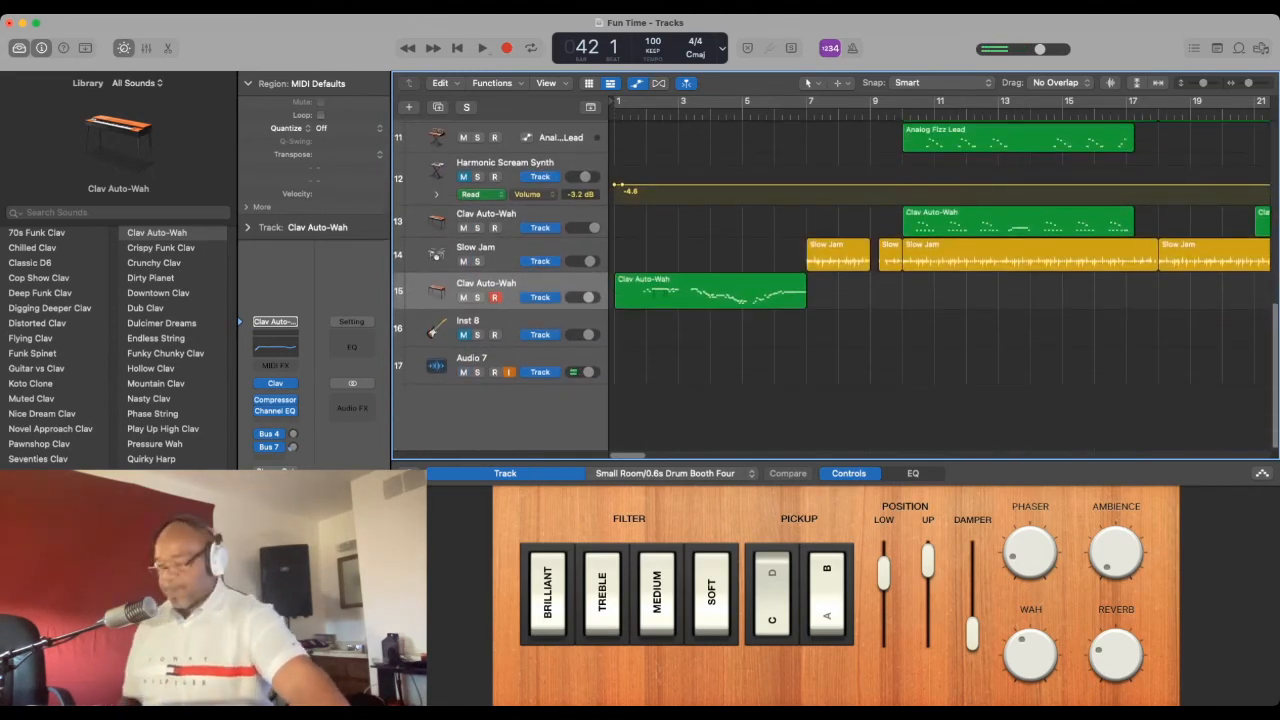
key(space)
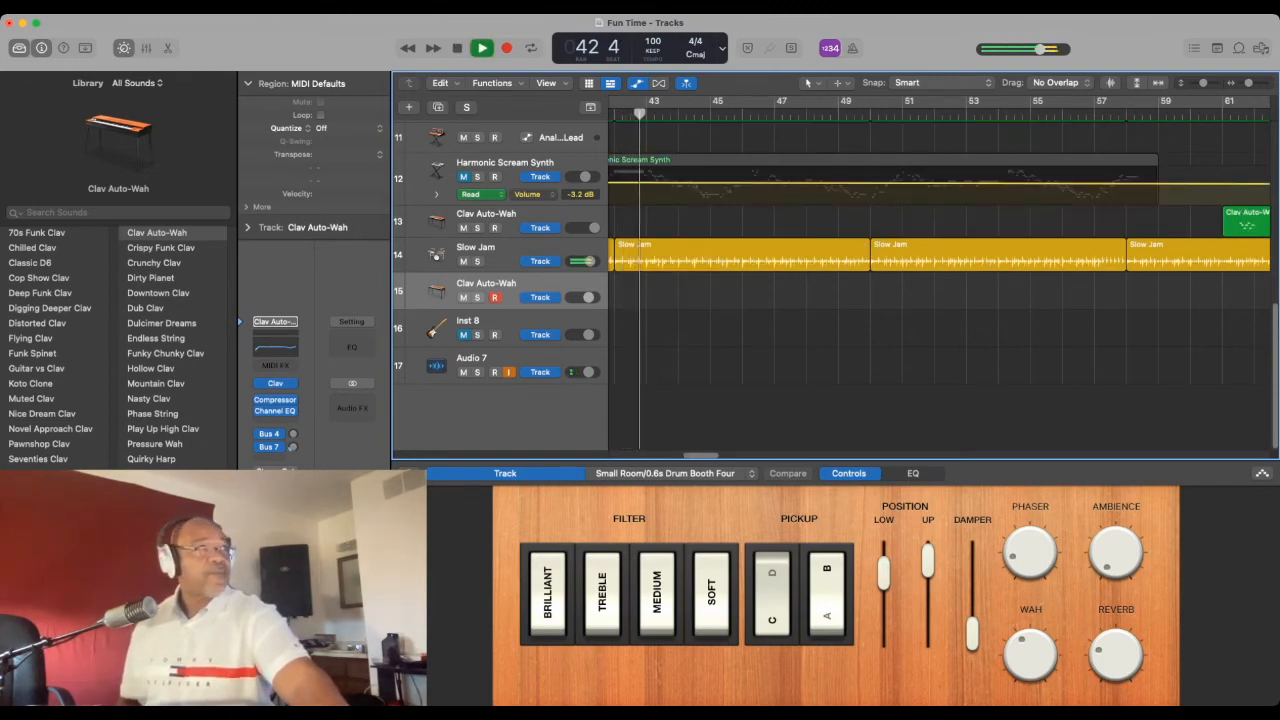
key(space)
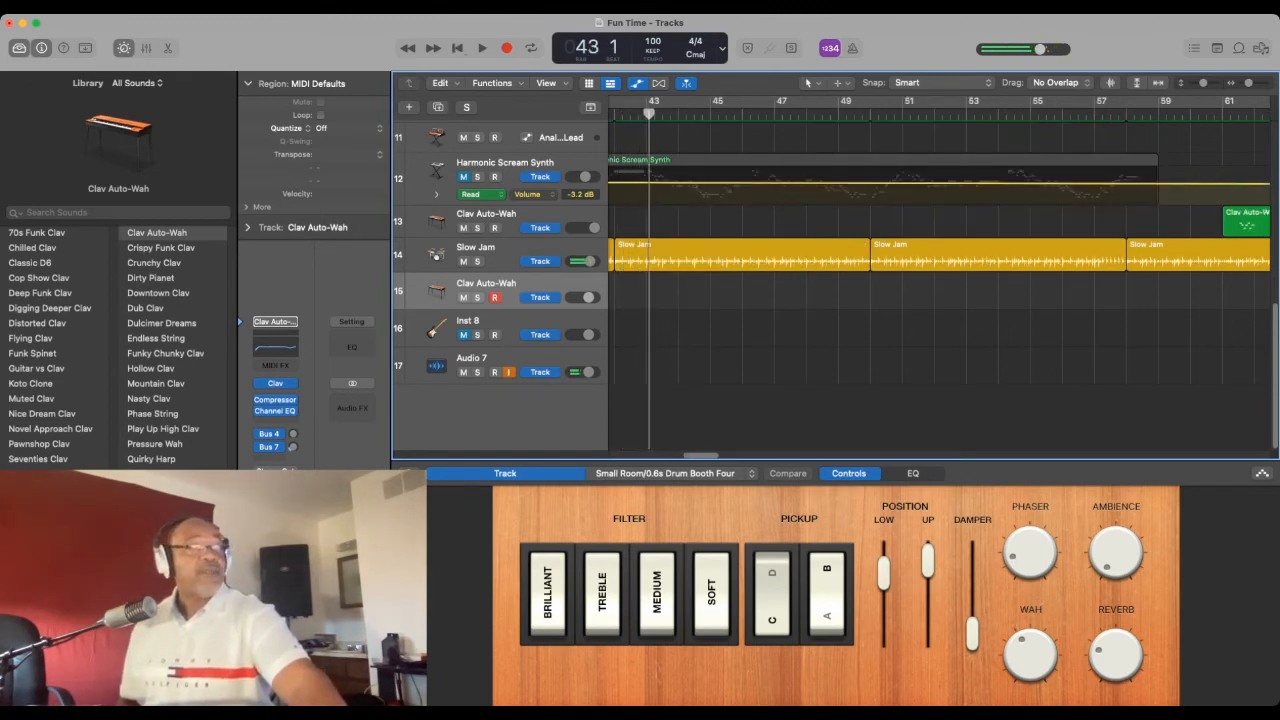
key(Return)
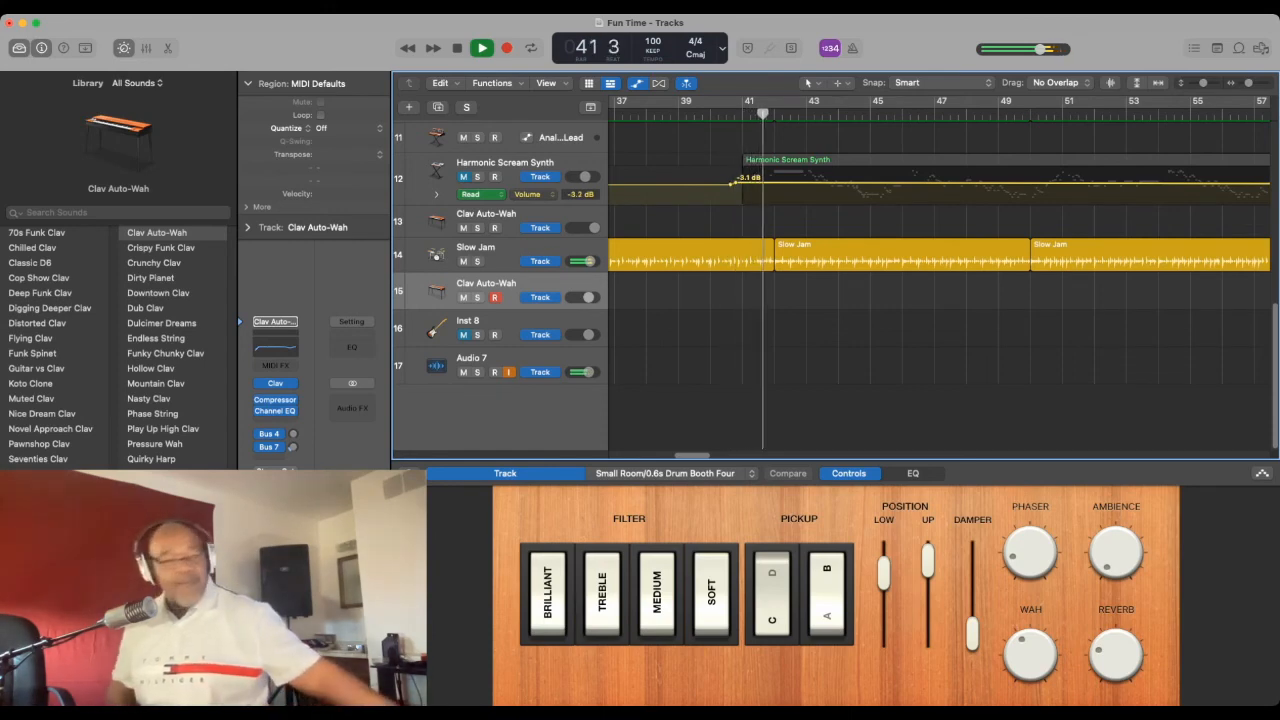
key(space)
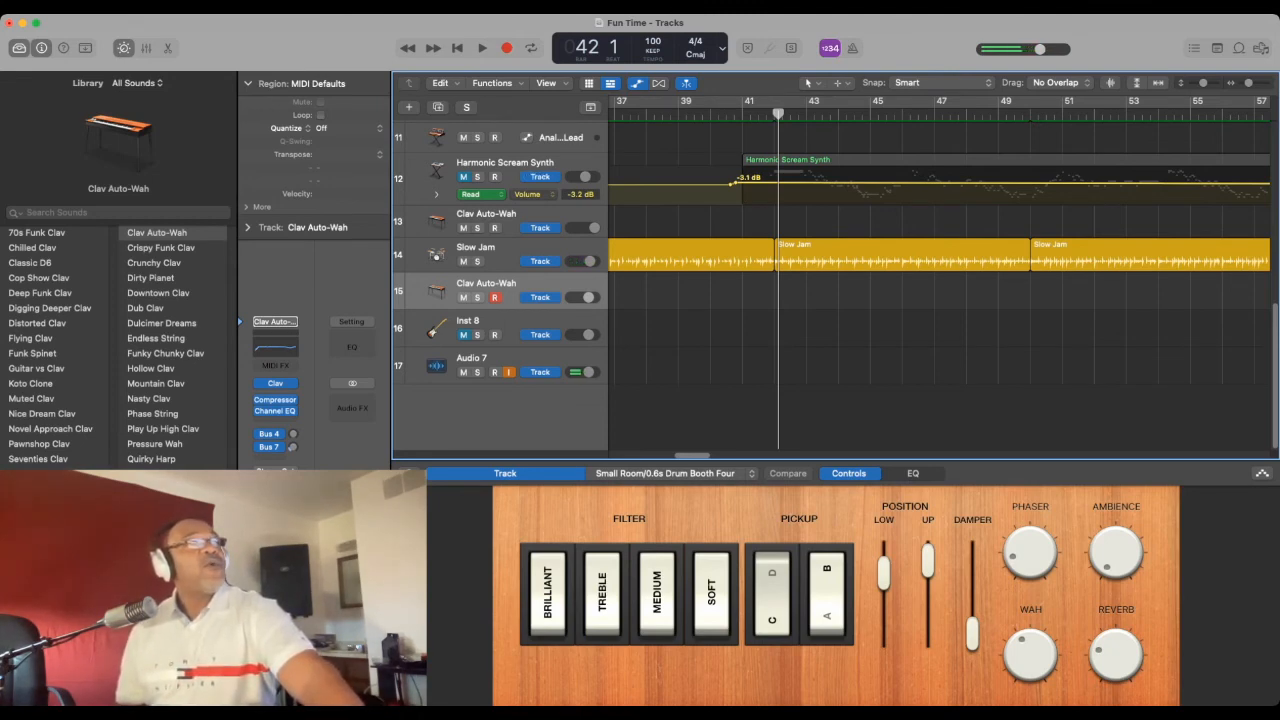
Unmute the Harmonic Scream Synth track and select it together with its regions.
click(1000, 160)
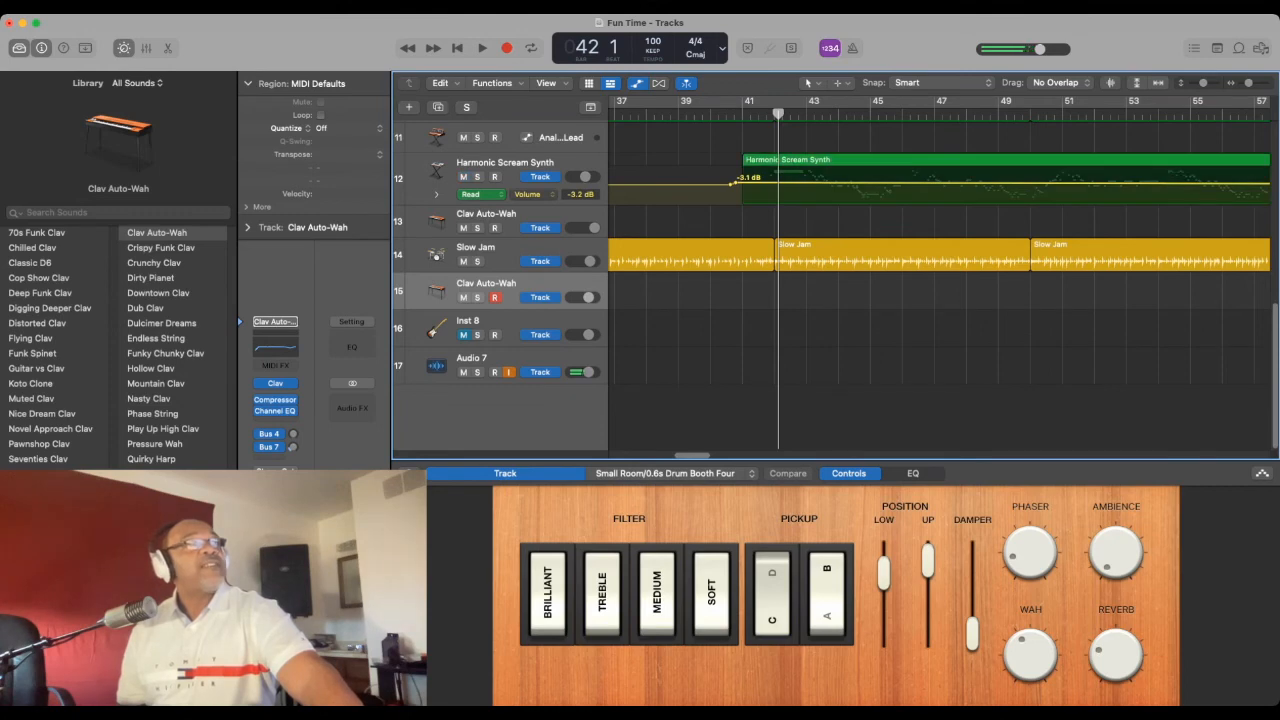
click(520, 188)
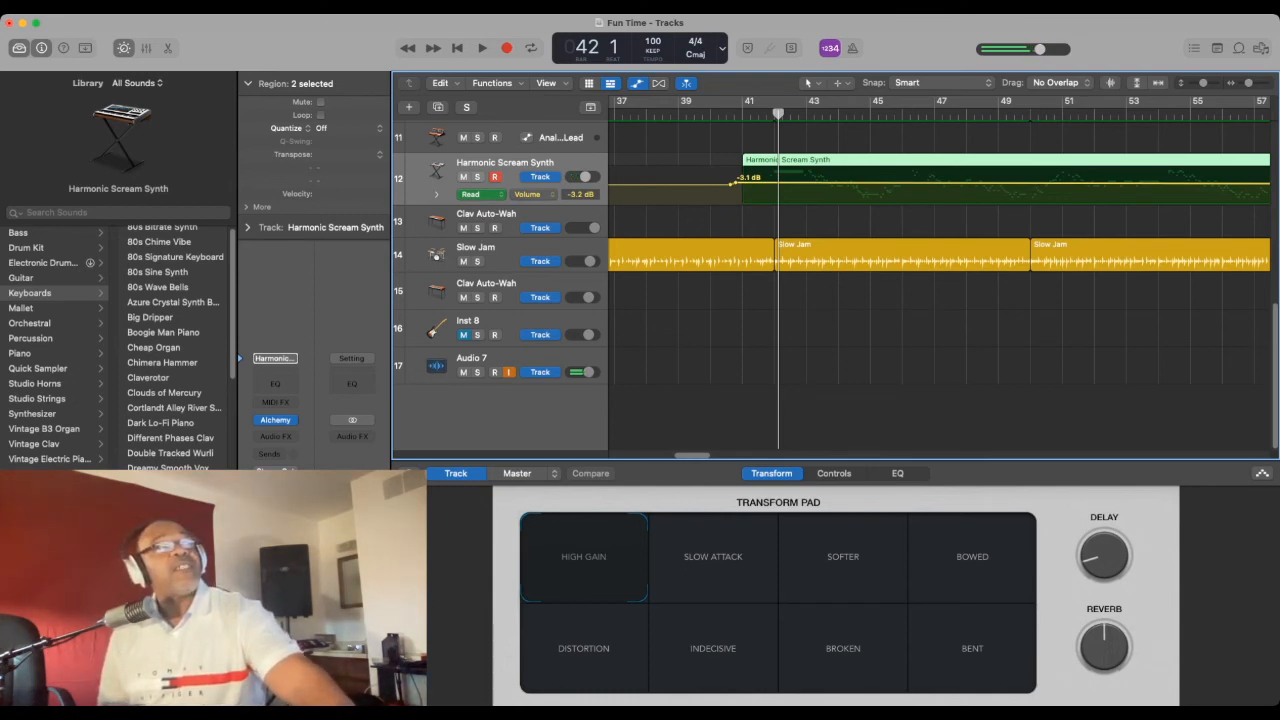
Move the playhead back to bar 40 and unmute the Audio 1 track, leaving Audio 2 unmuted as well.
drag(778, 114, 720, 114)
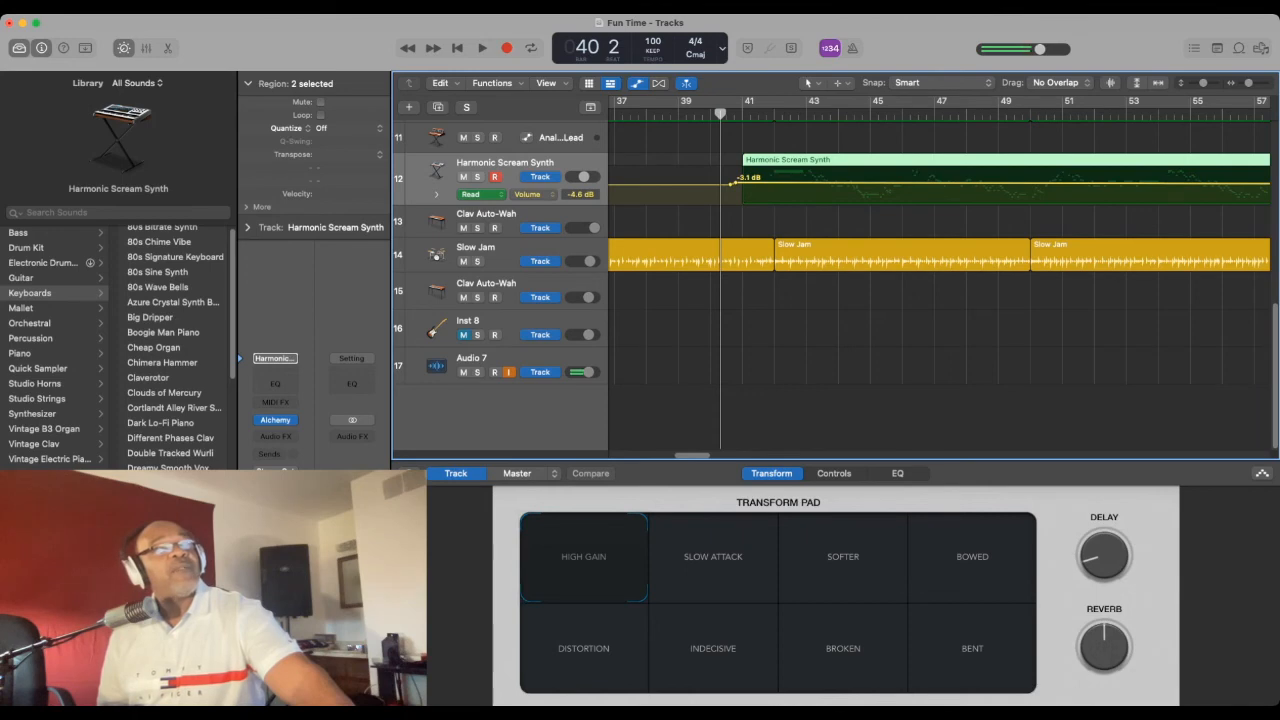
scroll(831, 255, up, 4)
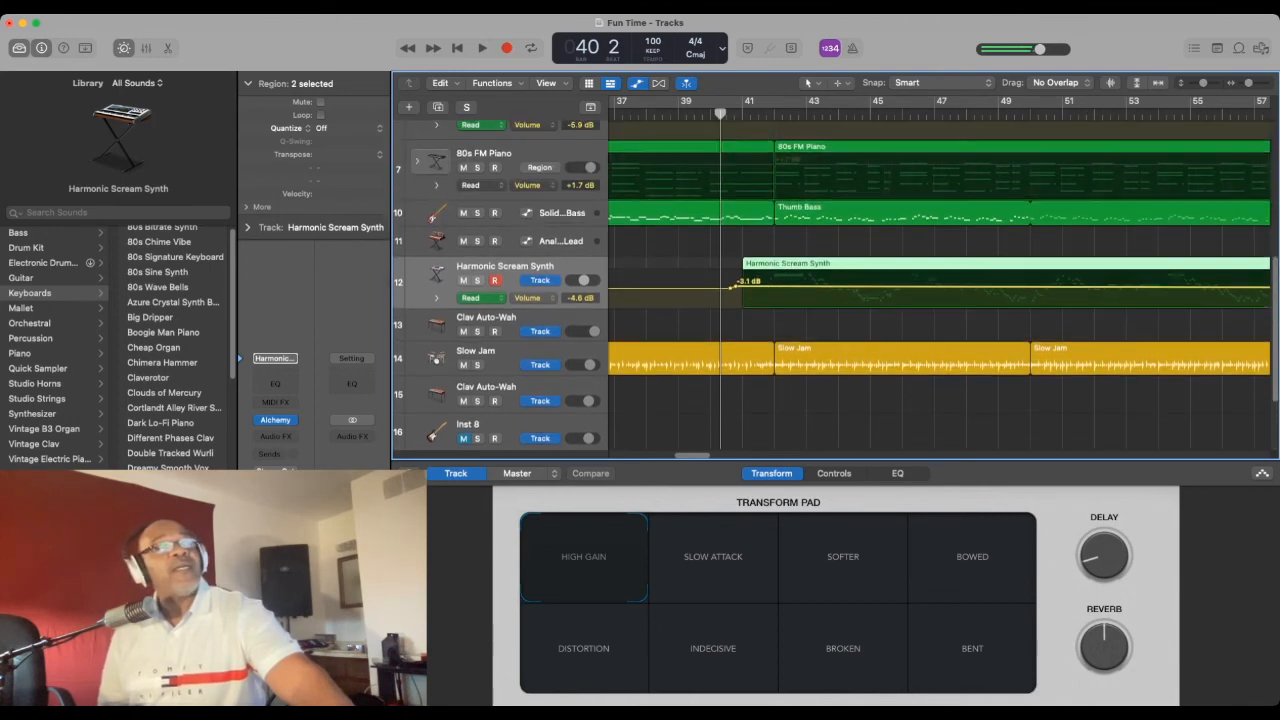
scroll(831, 286, up, 6)
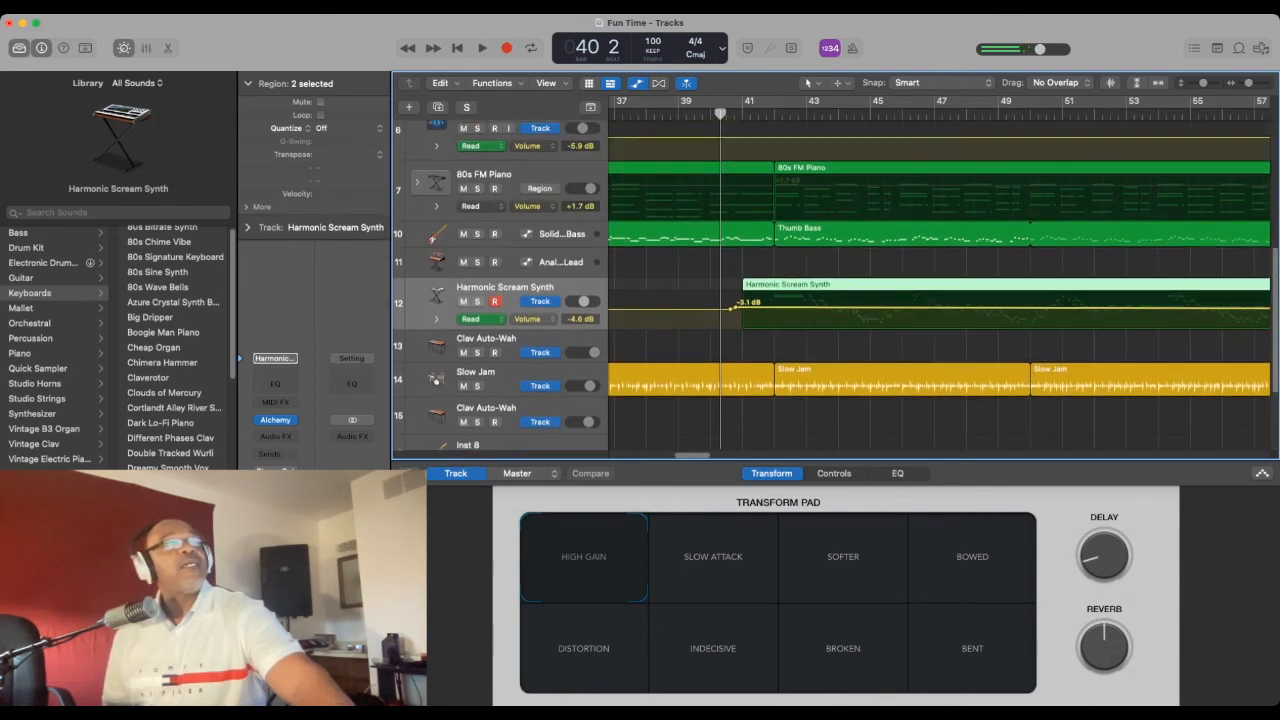
scroll(831, 286, up, 5)
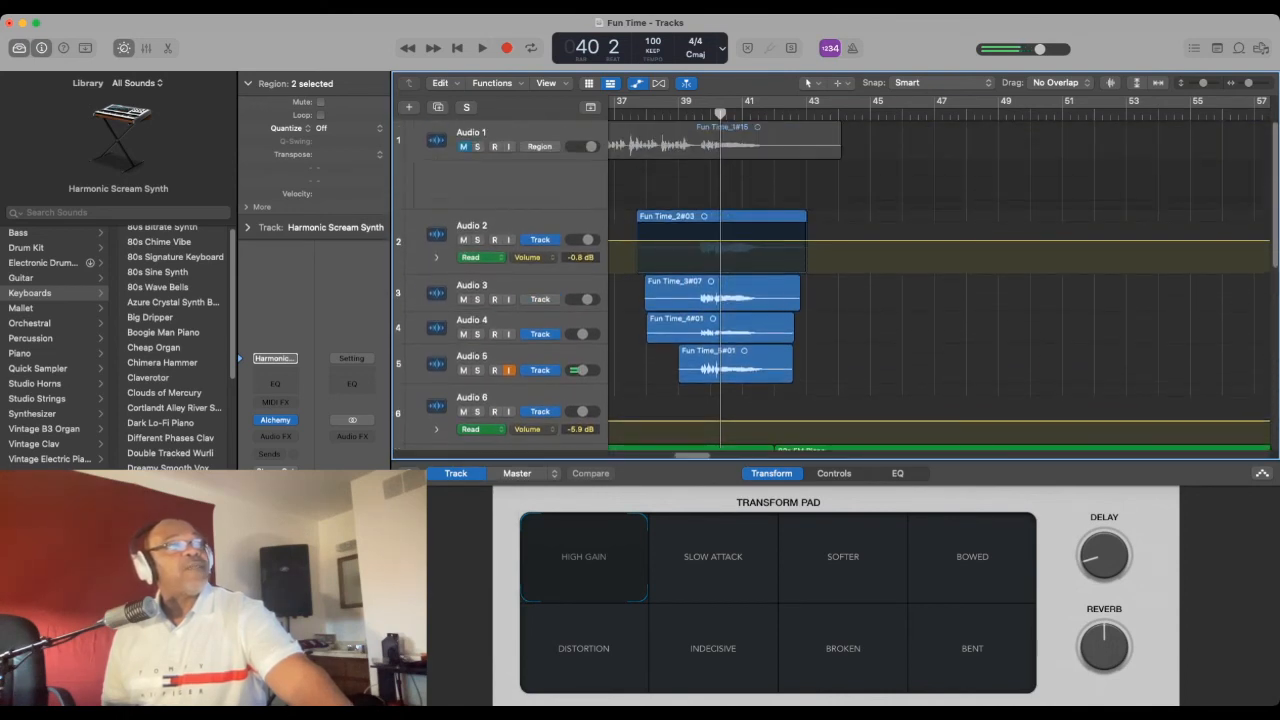
key(ctrl+m)
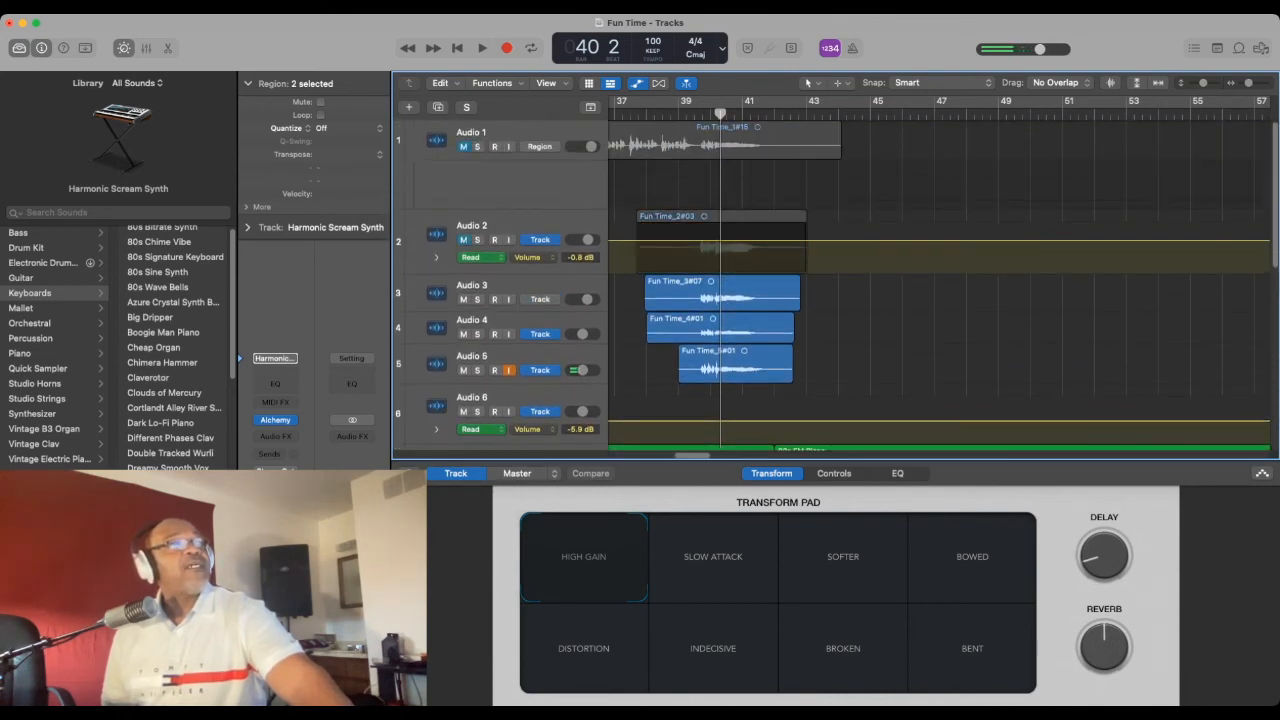
key(ctrl+m)
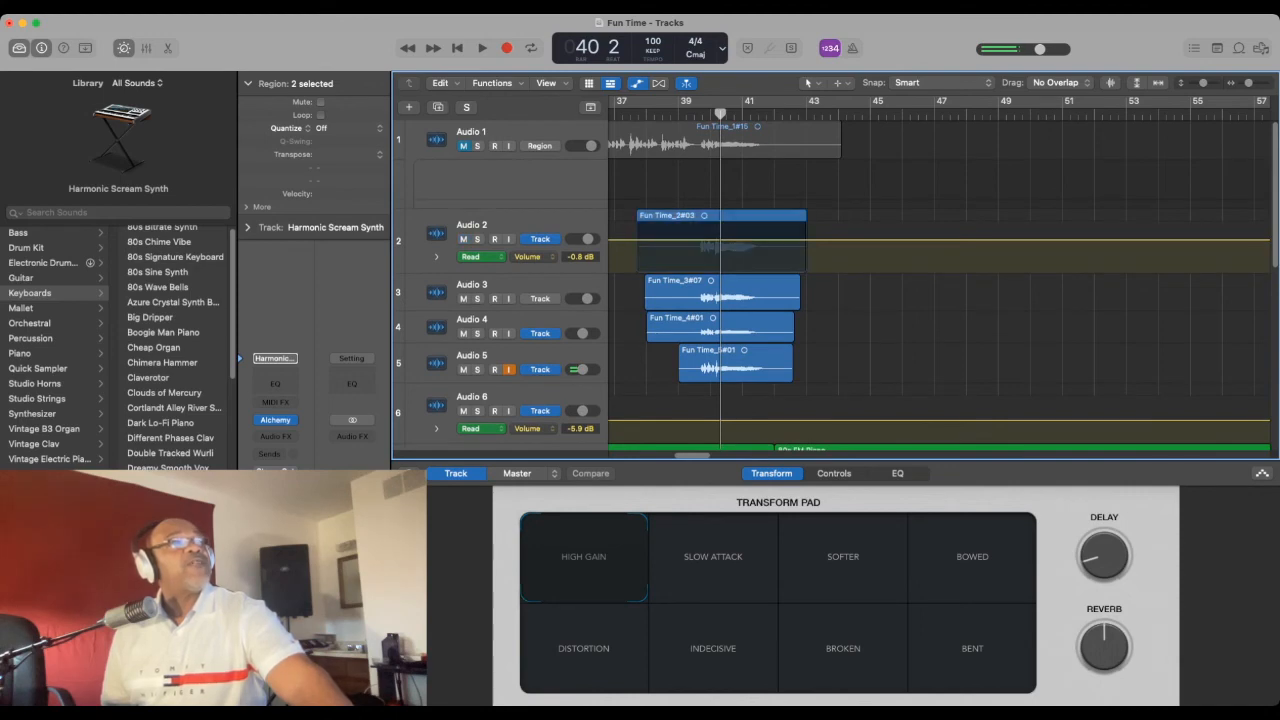
key(ctrl+m)
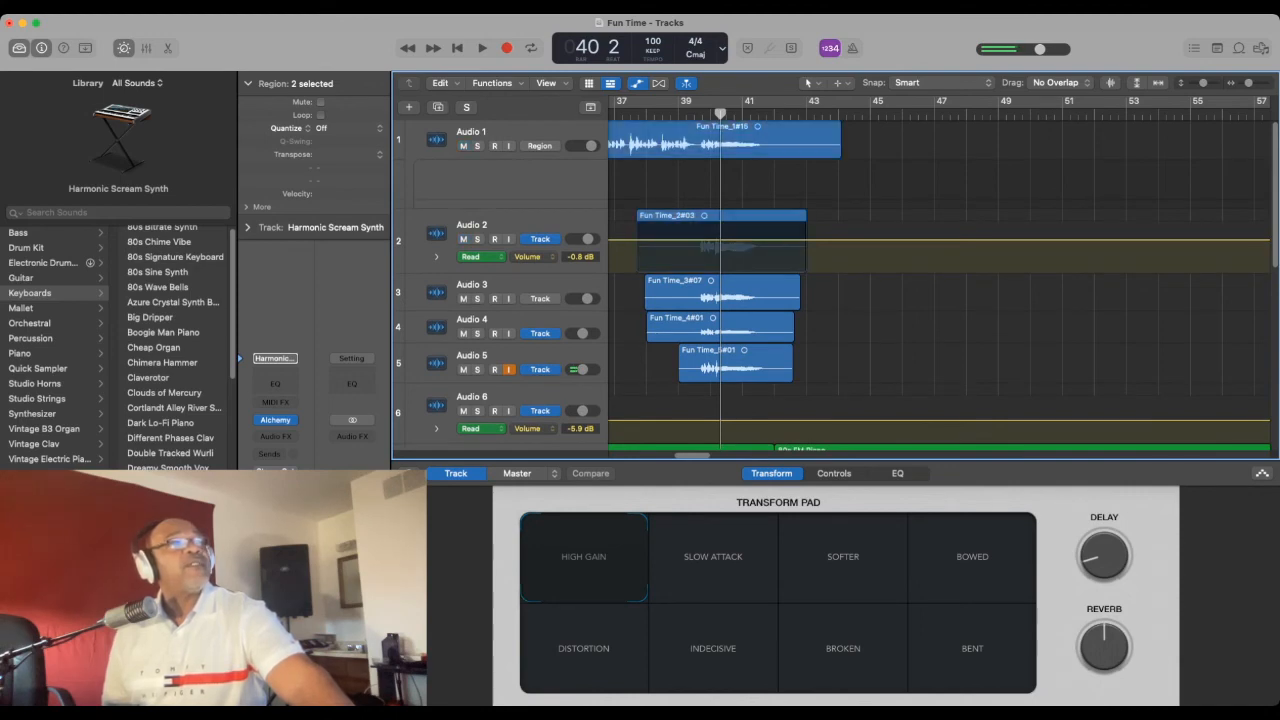
Place the playhead at bar 37 and play the arrangement past bar 56 with the Harmonic Scream Synth and audio tracks.
scroll(840, 285, down, 4)
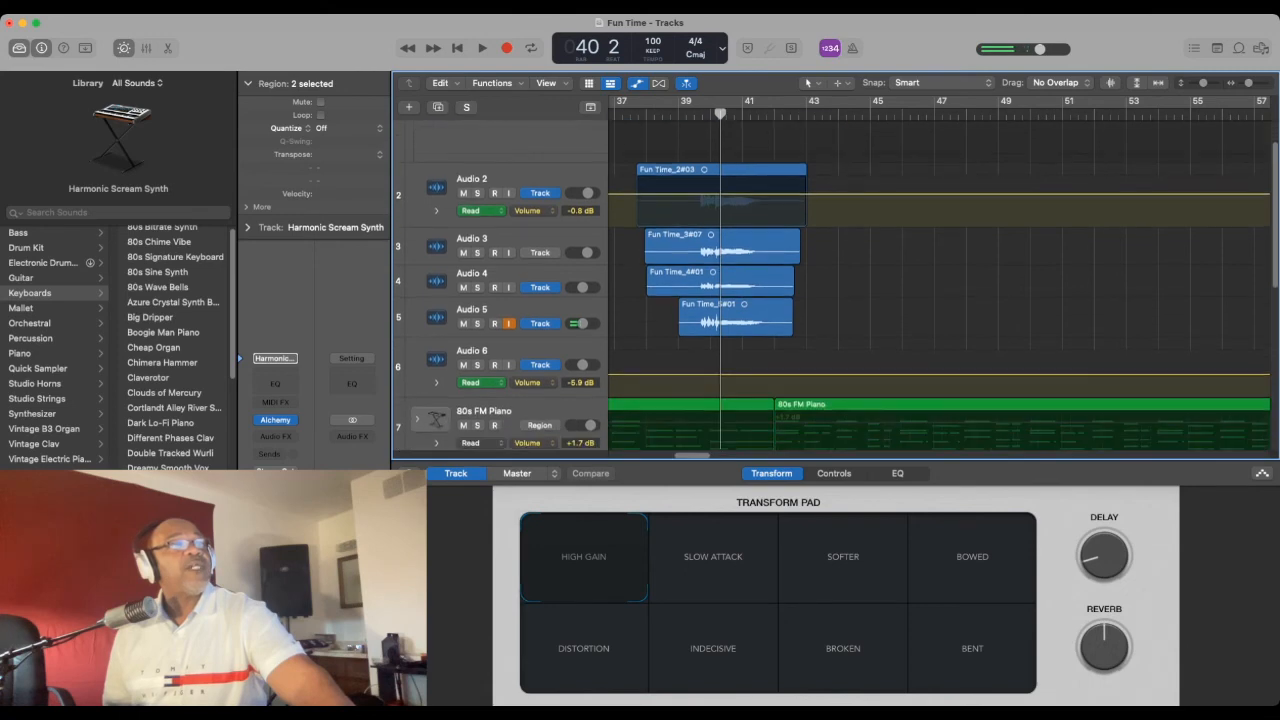
scroll(840, 285, down, 3)
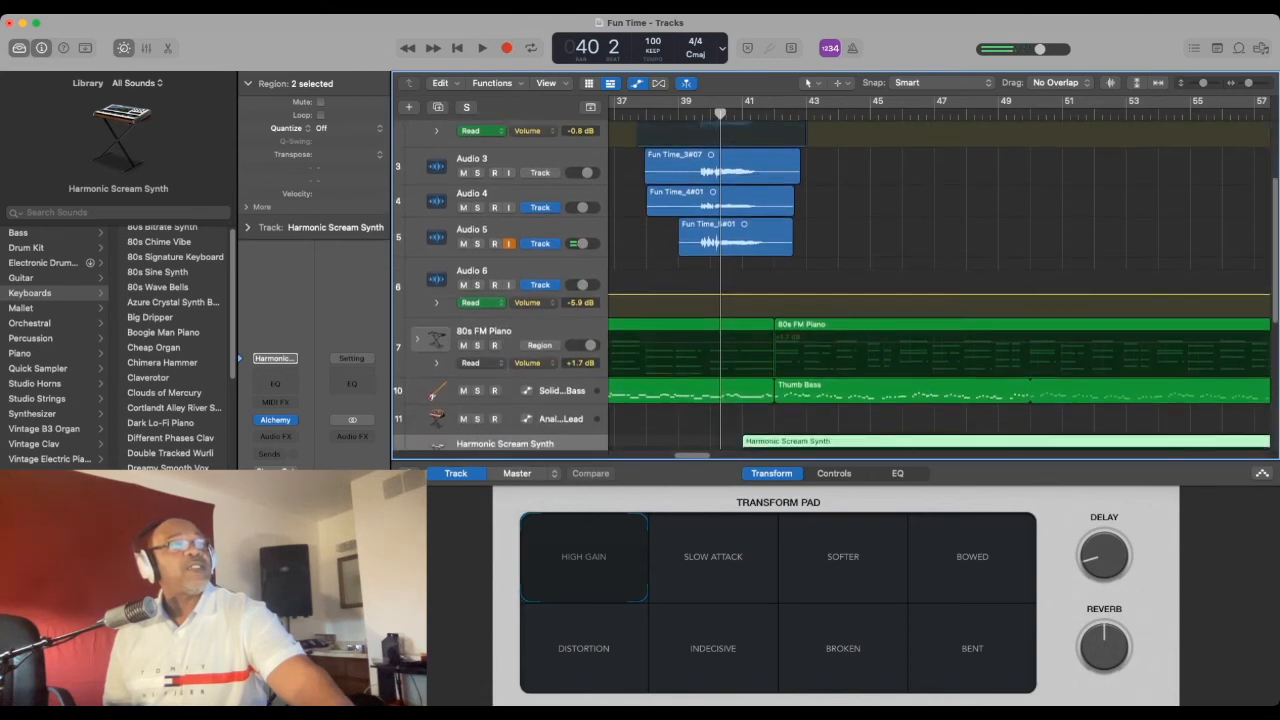
scroll(840, 285, down, 1)
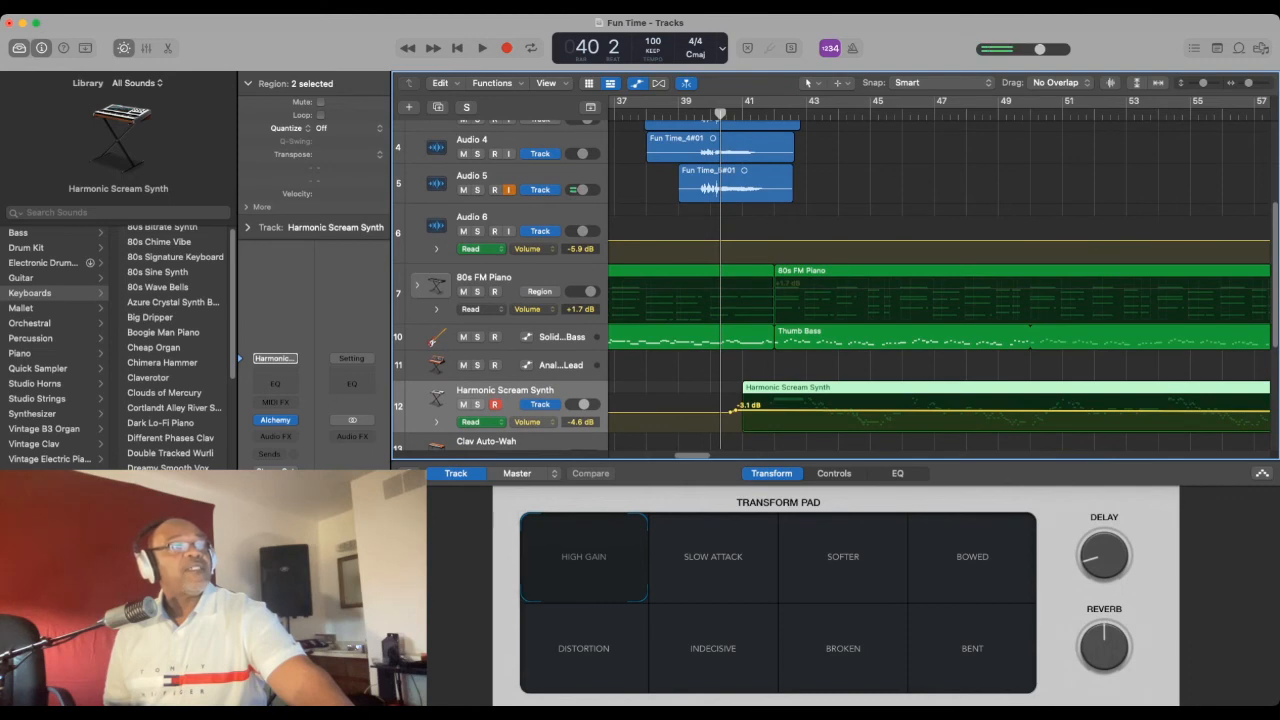
scroll(840, 285, left, 2)
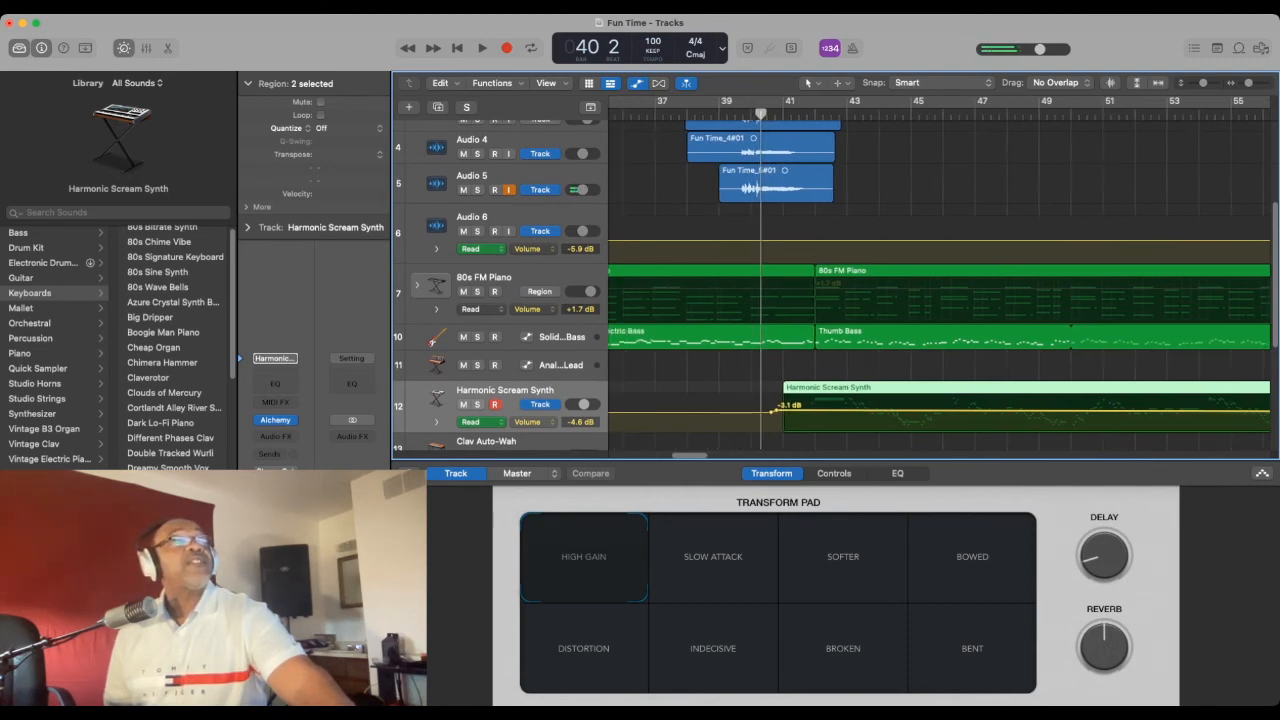
click(655, 113)
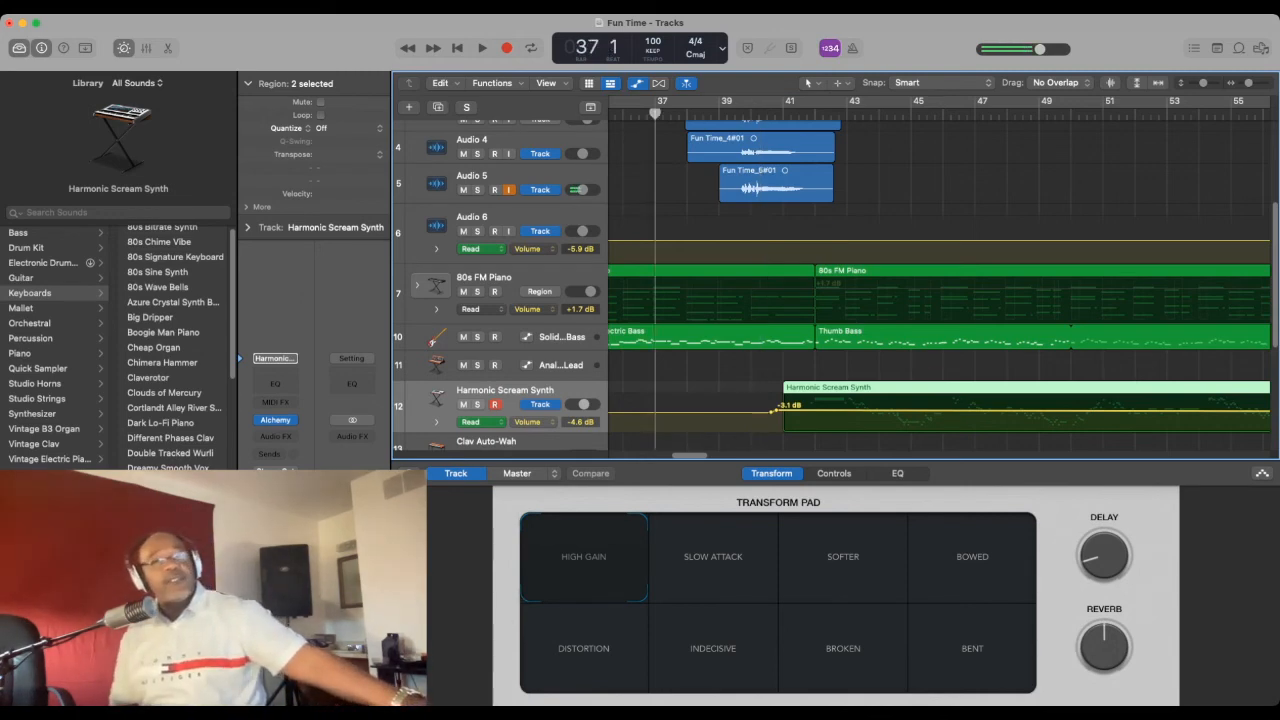
key(space)
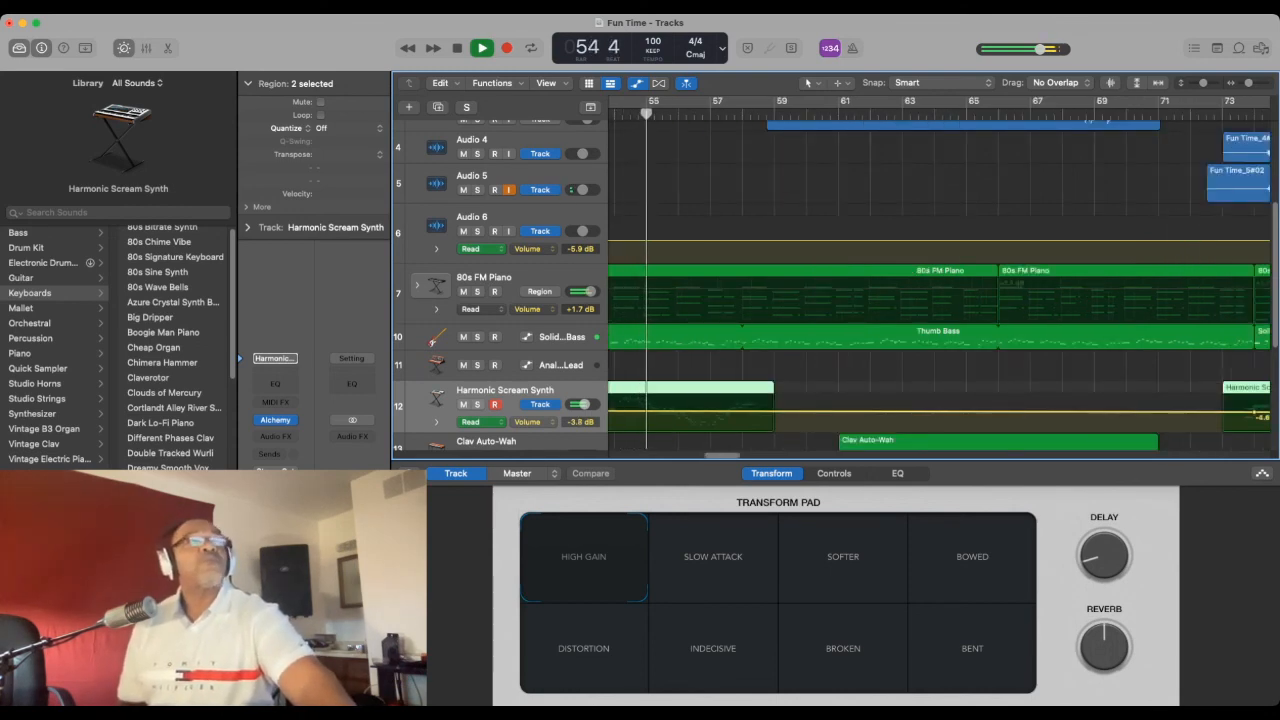
scroll(830, 280, up, 5)
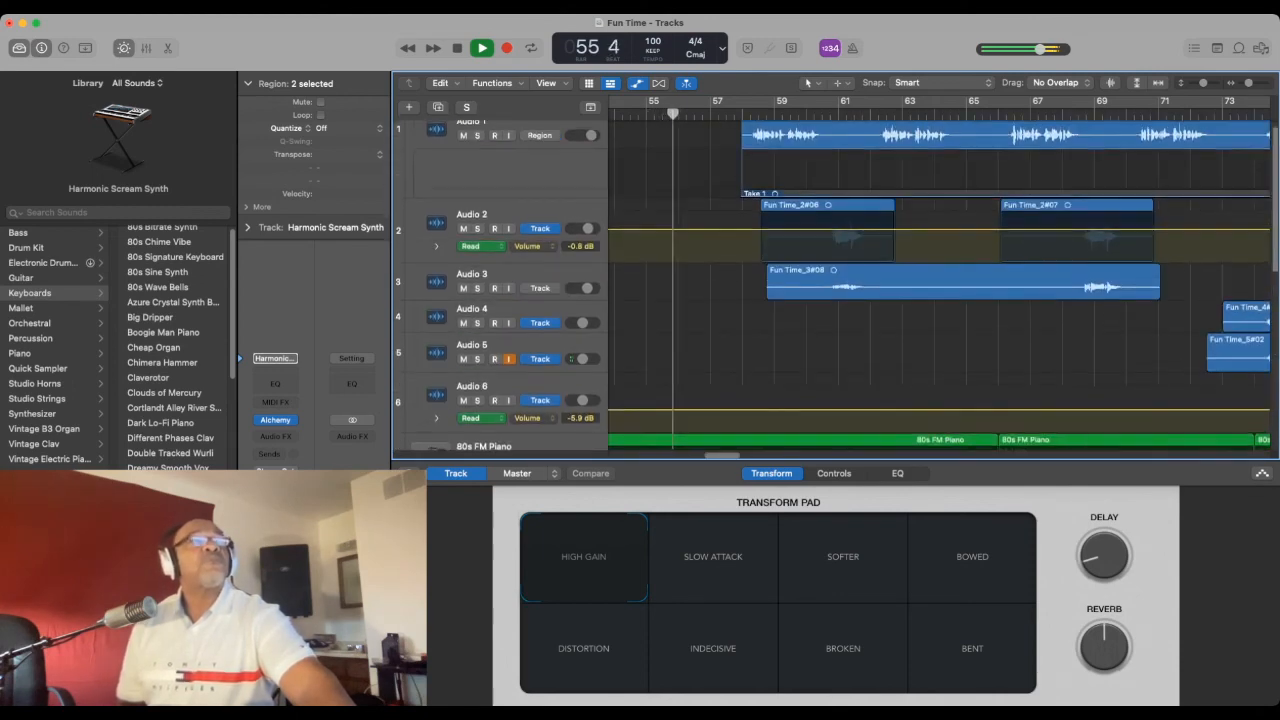
scroll(830, 280, up, 1)
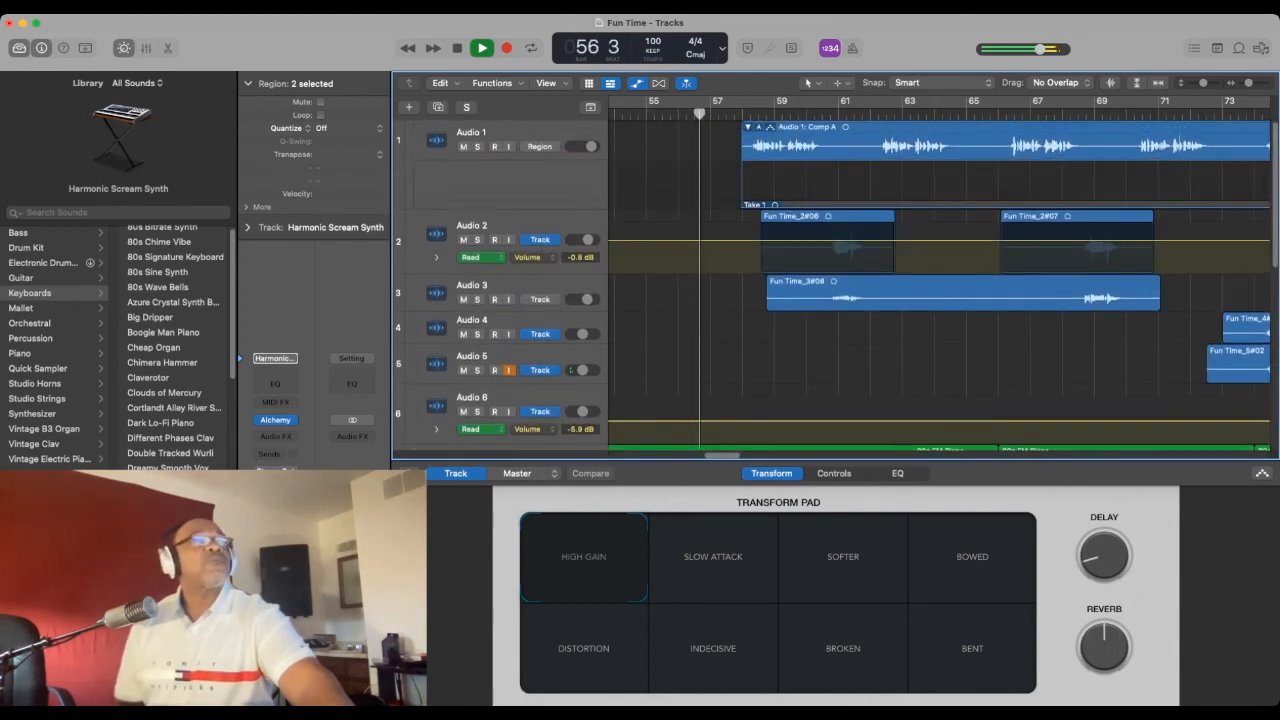